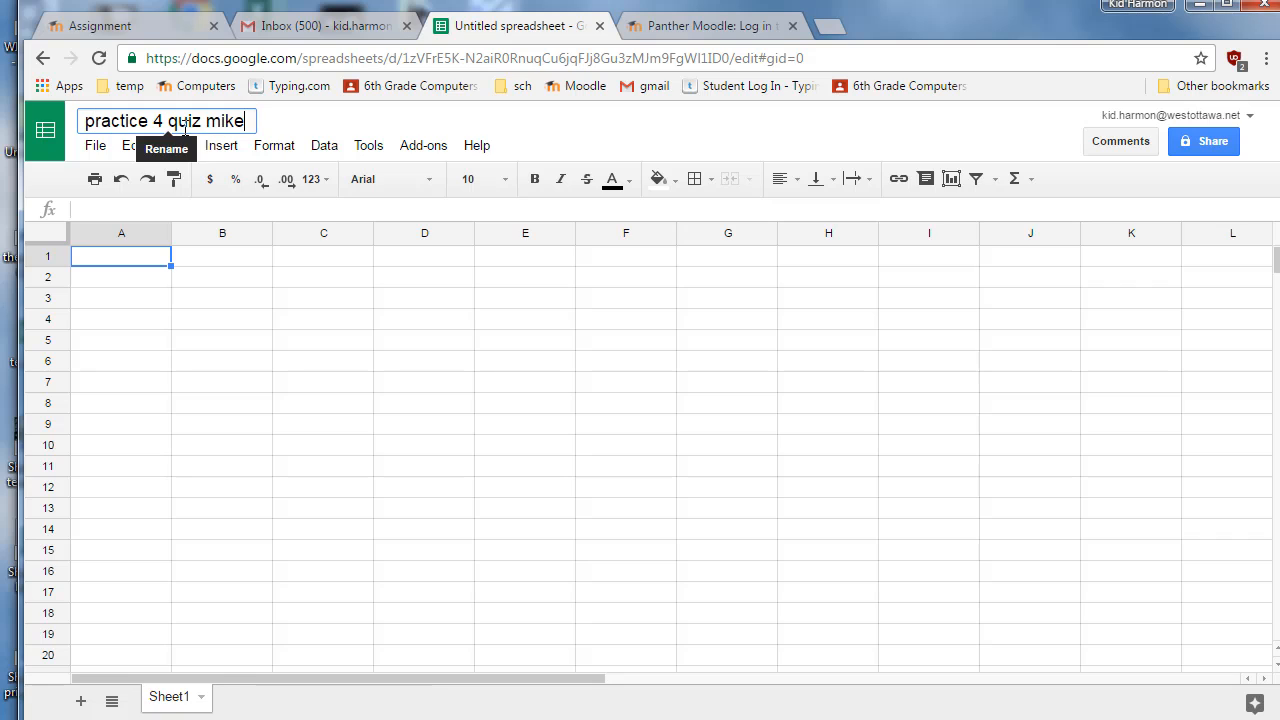
# - Confirm the spreadsheet's new title, "practice 4 quiz" followed by the student's first name
pyautogui.press('Return')
pyautogui.click(144, 279)
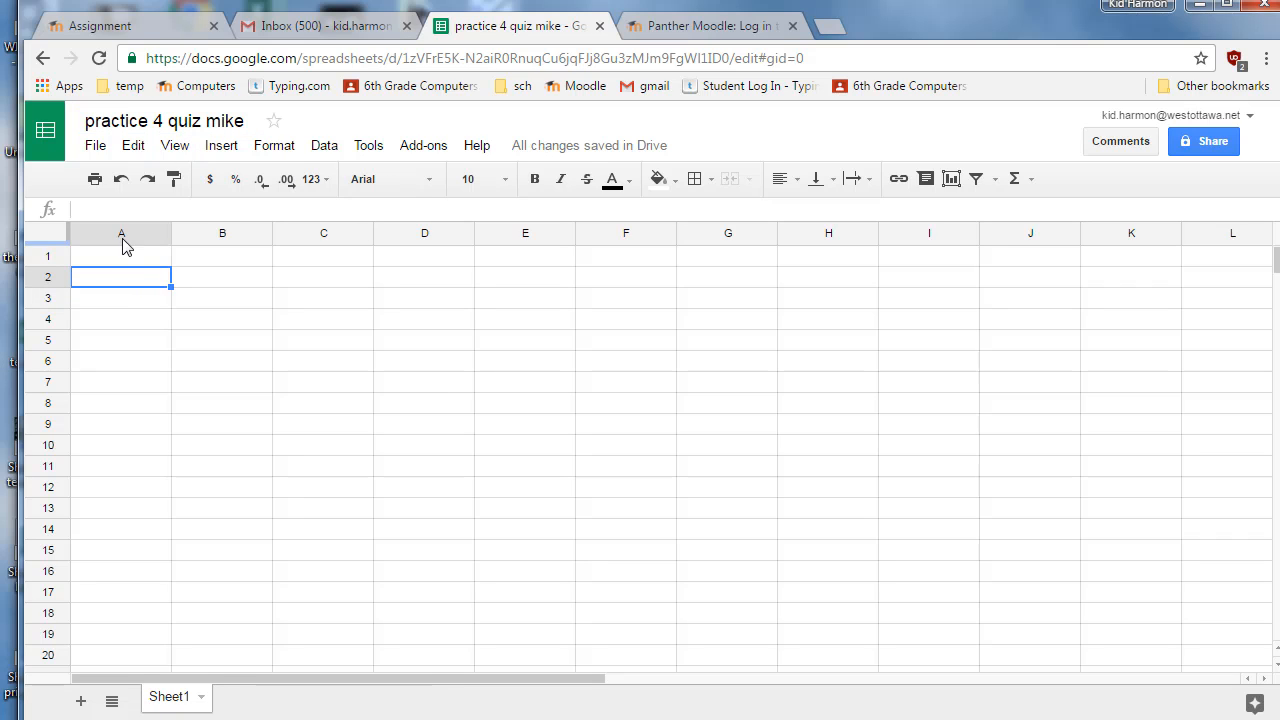
pyautogui.click(121, 306)
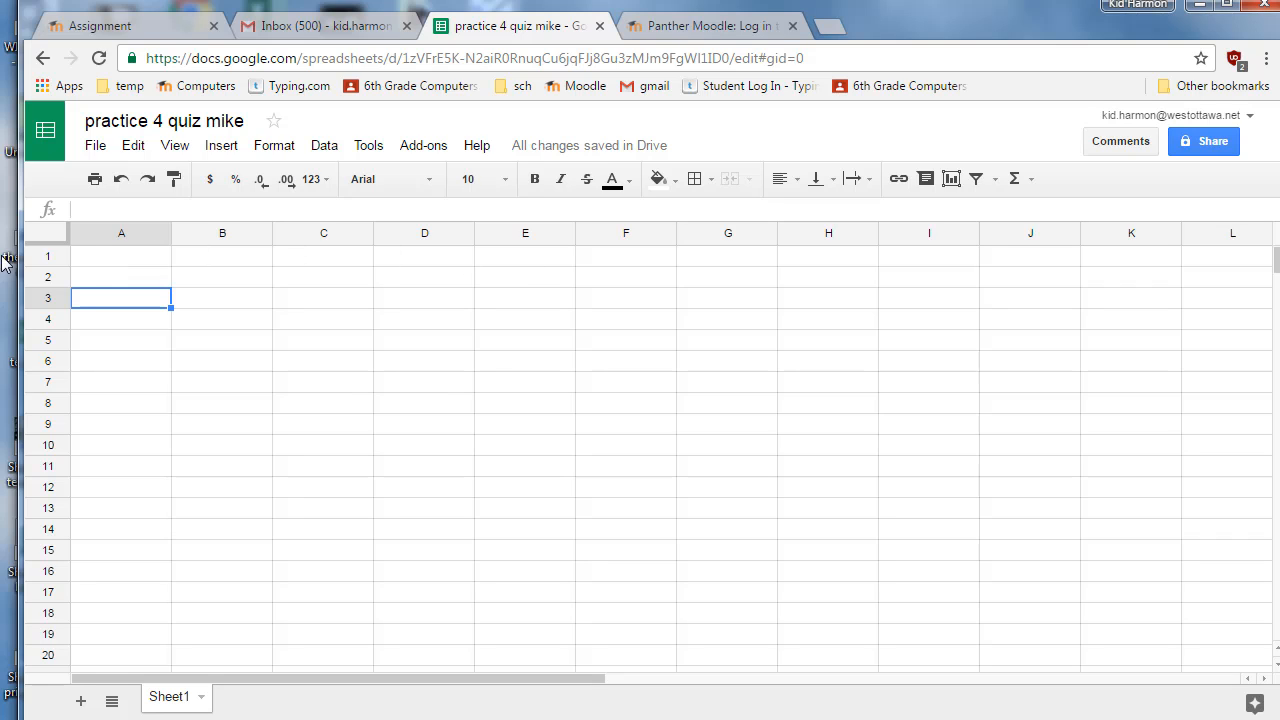
# - Merge cells A1 through E1 into one cell and center its content horizontally
pyautogui.moveTo(109, 262); pyautogui.dragTo(540, 258)
pyautogui.click(730, 179)
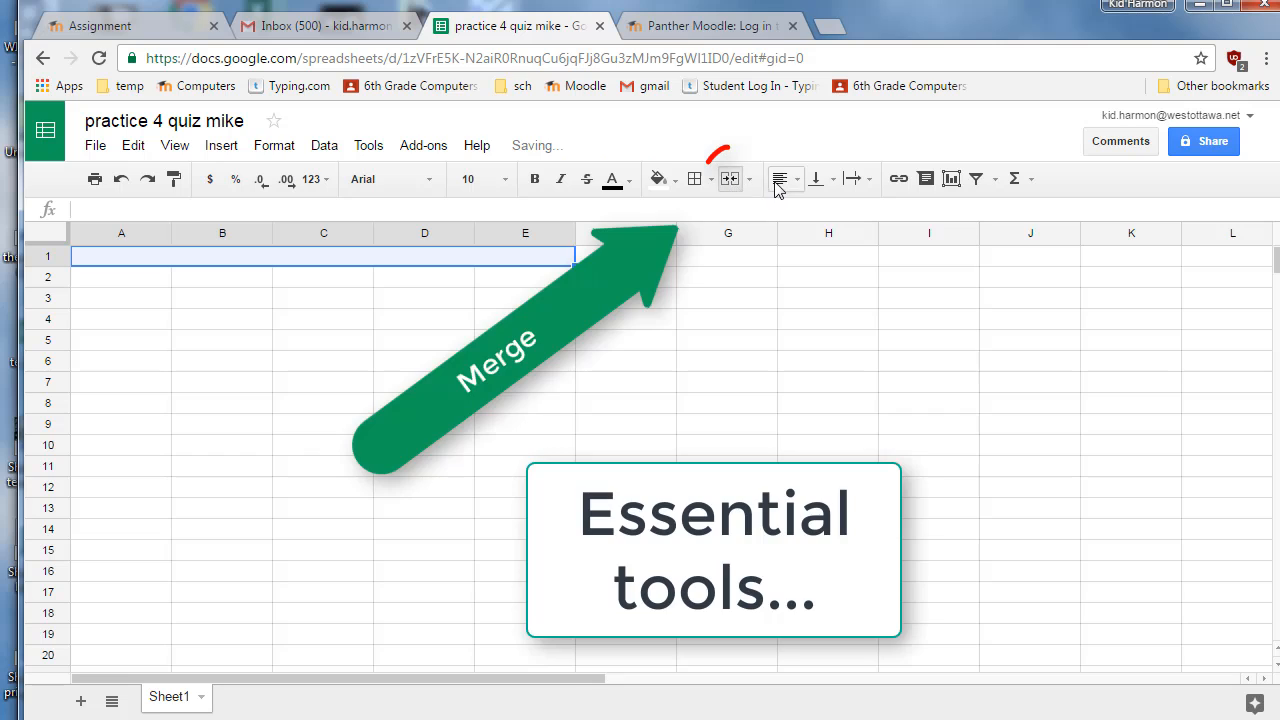
pyautogui.click(781, 180)
pyautogui.click(818, 214)
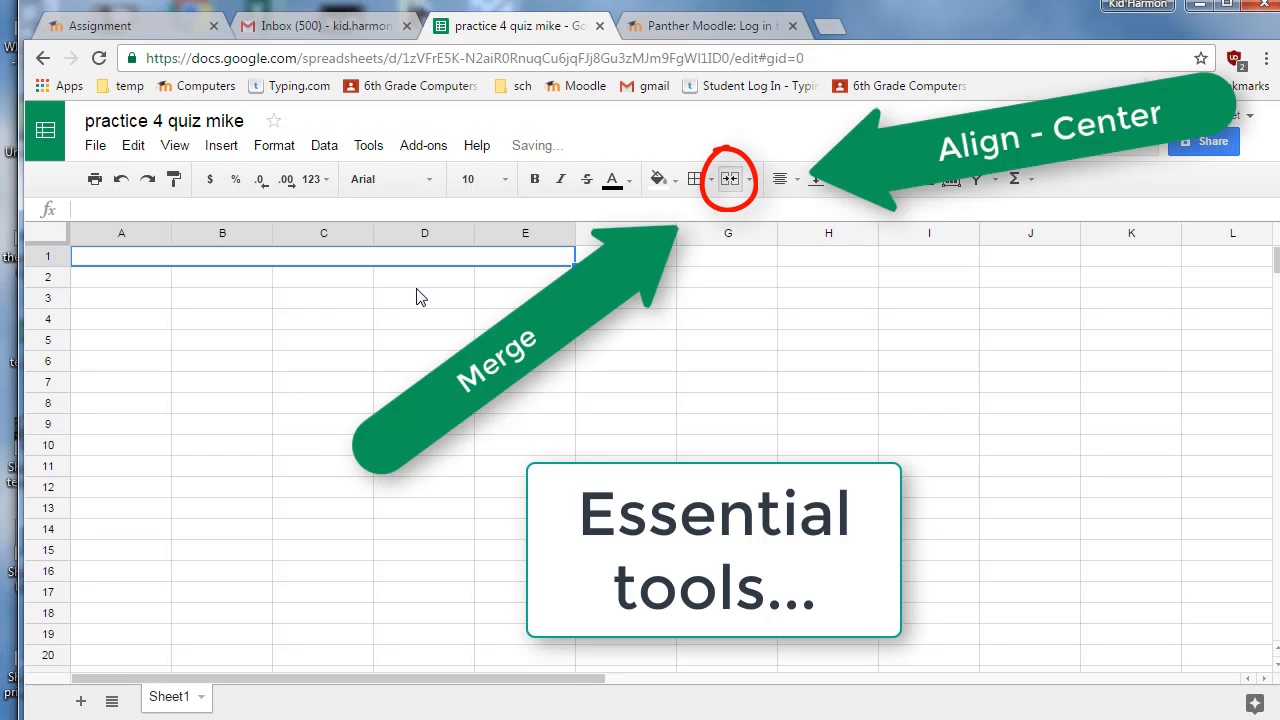
# - Enter the heading "Notes for quiz" in the merged cell in row 1
pyautogui.doubleClick(323, 260)
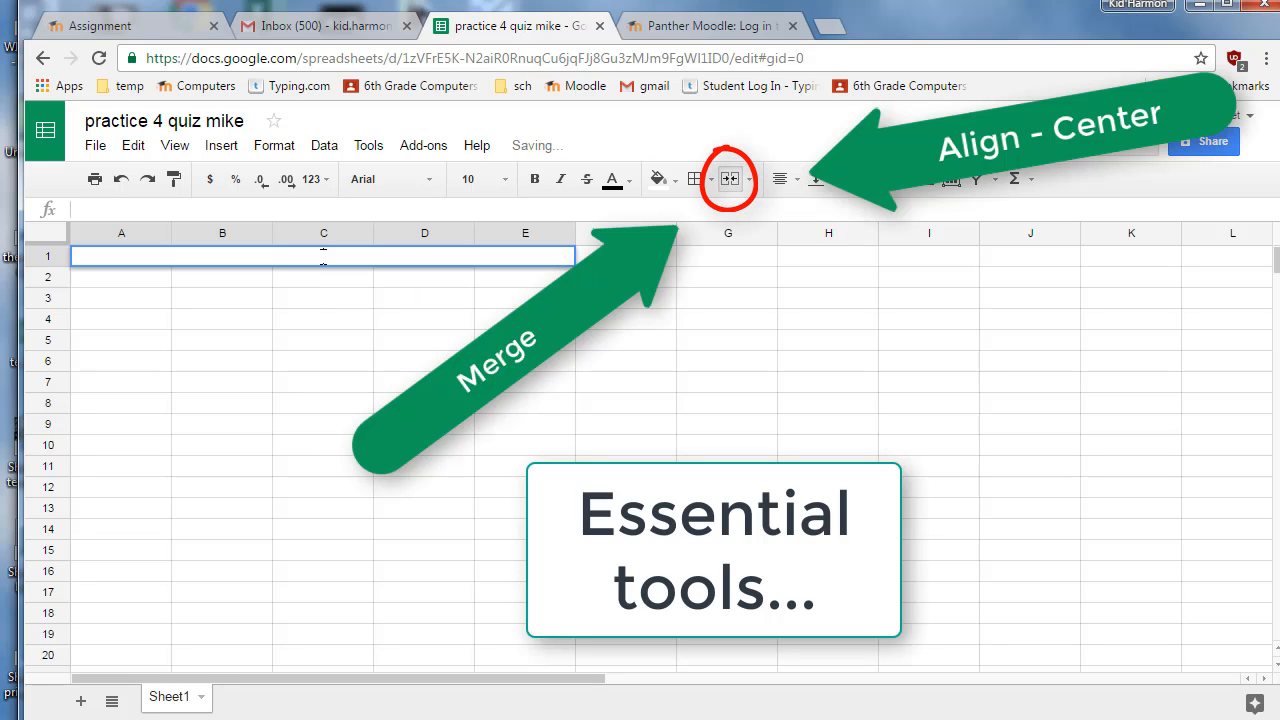
pyautogui.write('Notes for quiz')
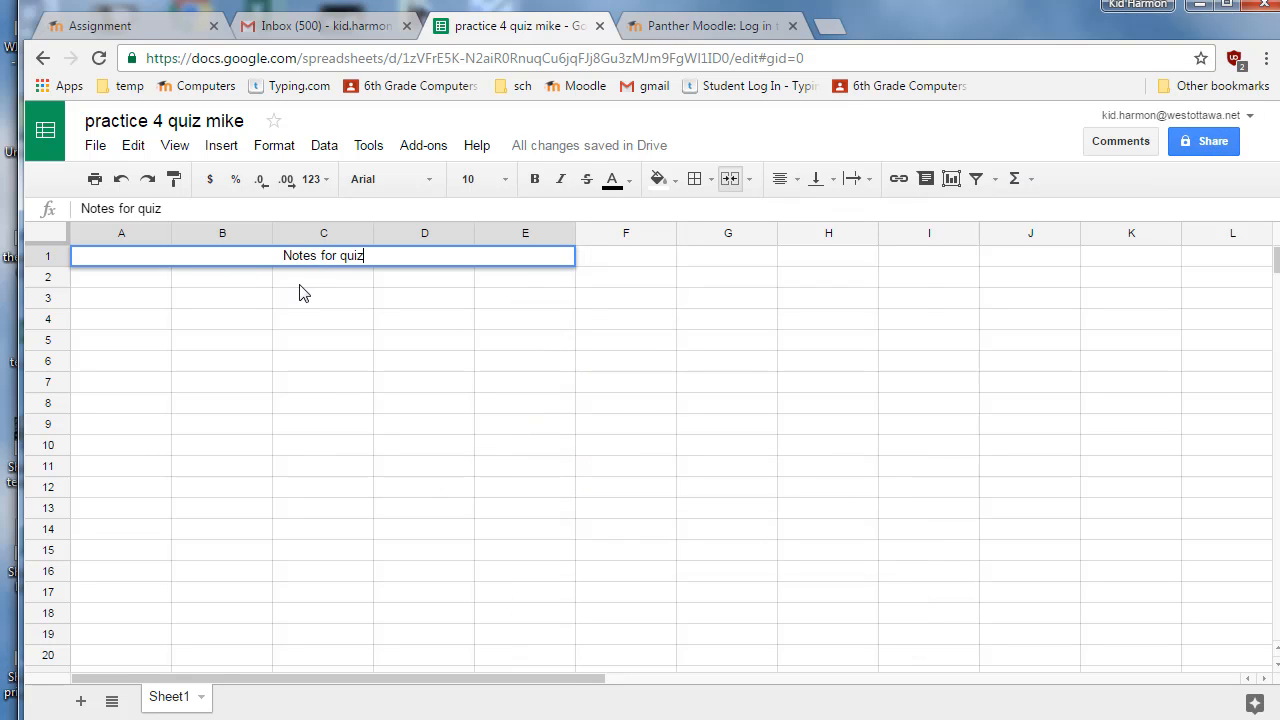
pyautogui.press('Return')
# - Enter "this is cell A3" in cell A3 and "this is cell D5" in cell D5
pyautogui.click(139, 309)
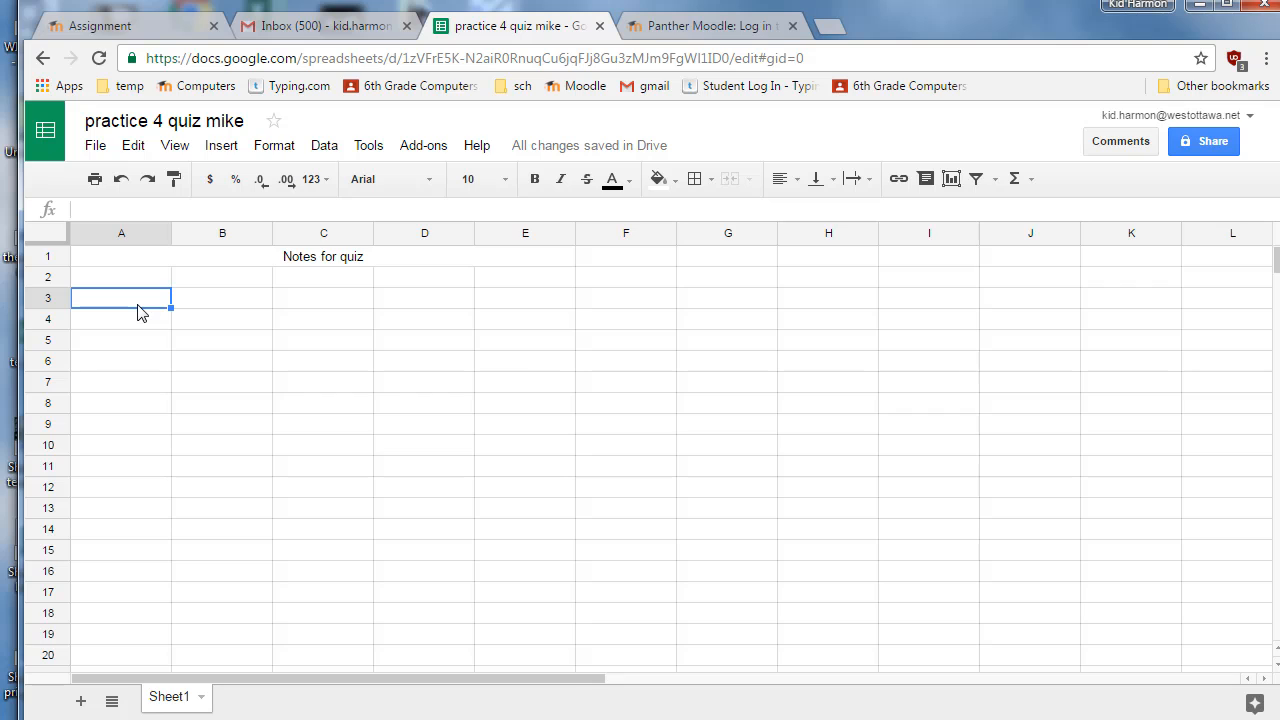
pyautogui.write('this is cell A3')
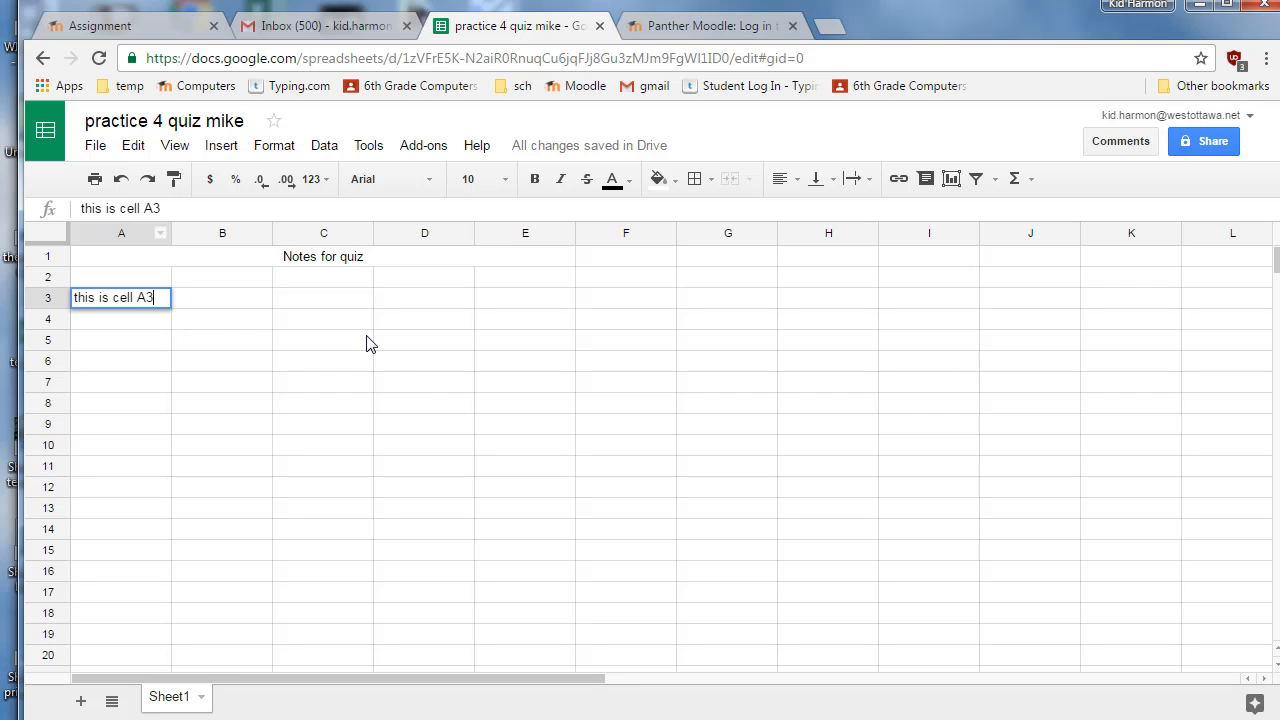
pyautogui.click(433, 345)
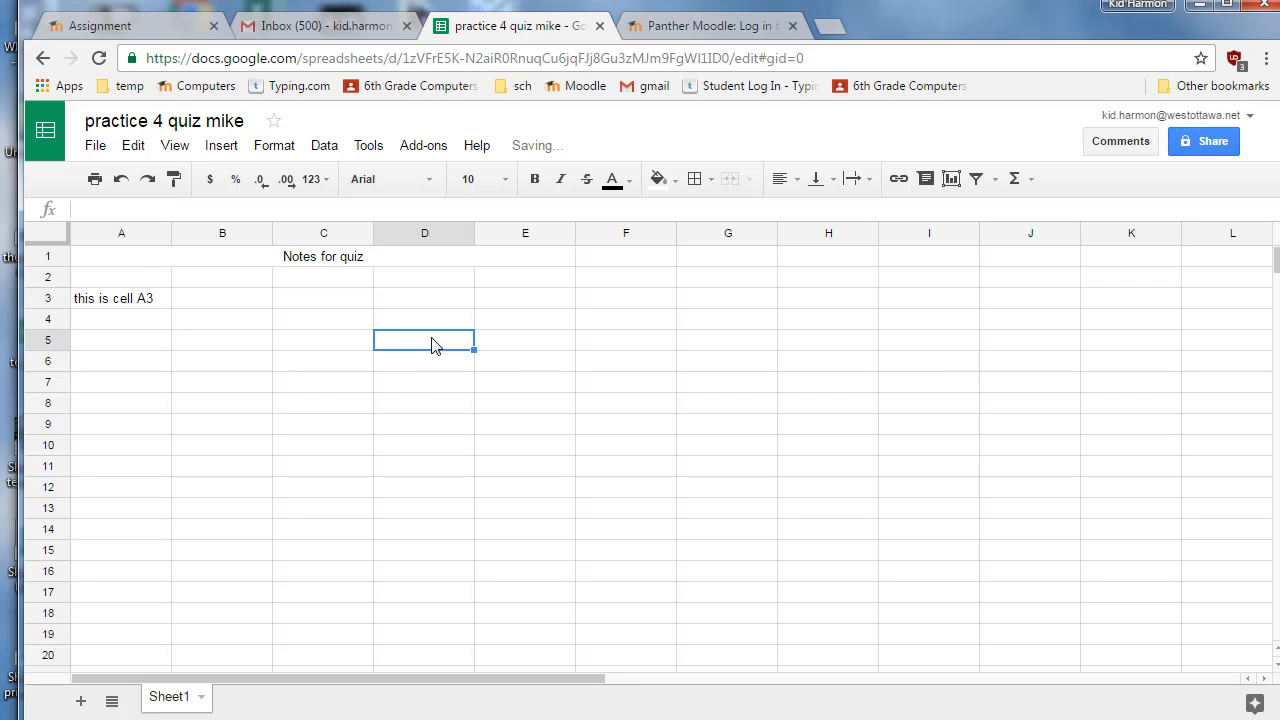
pyautogui.write('this is cell D5')
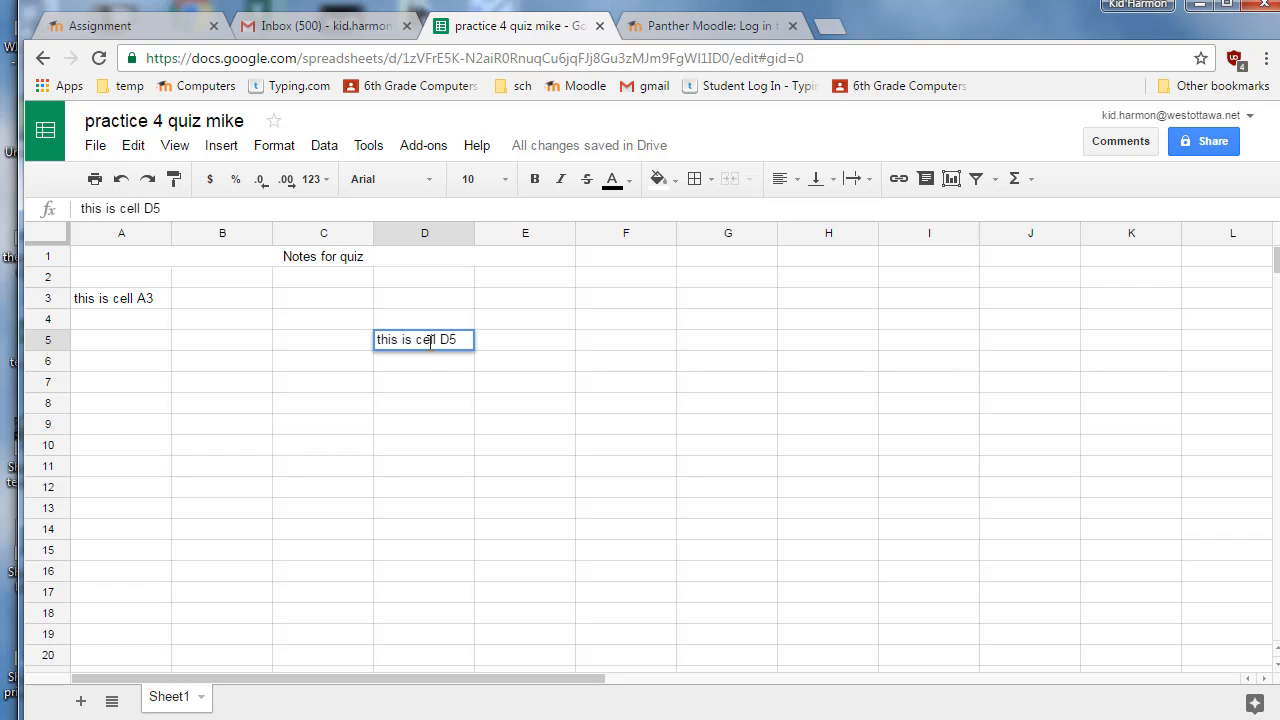
pyautogui.press('Return')
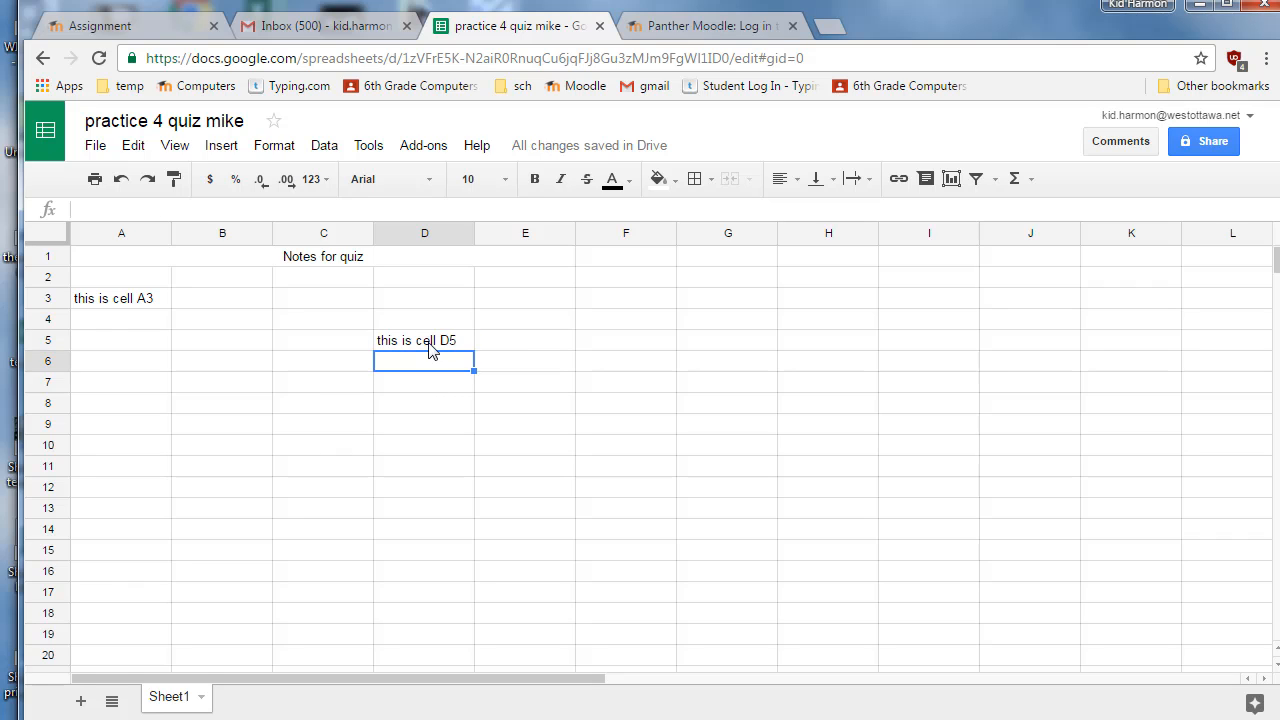
# - Enter 7 in cell B5 and 8 in cell B6 to start a number series
pyautogui.click(243, 347)
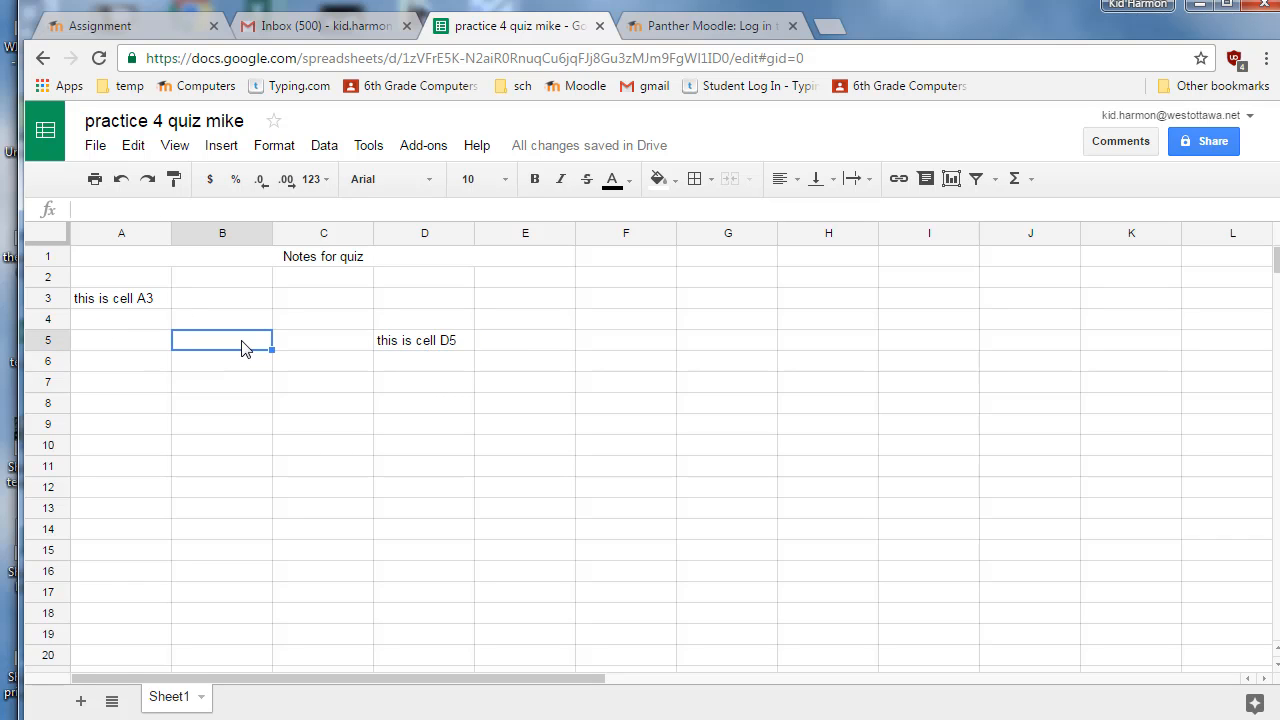
pyautogui.write('7')
pyautogui.press('Return')
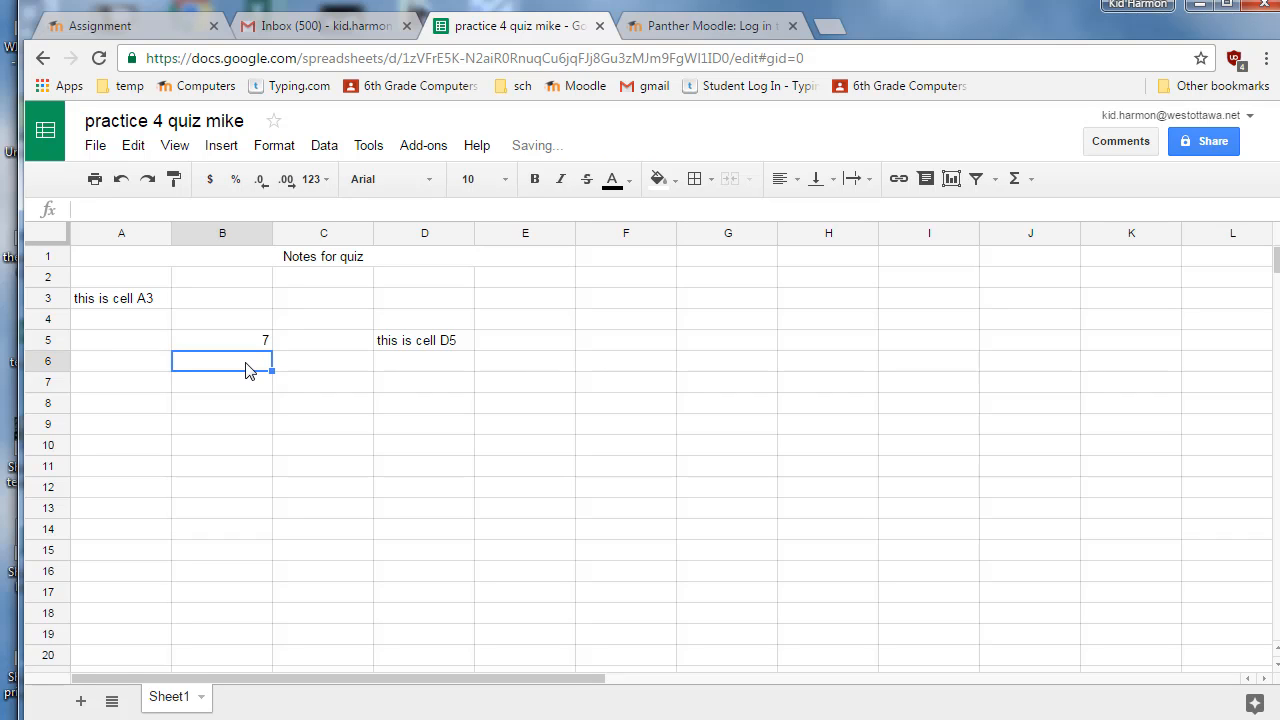
pyautogui.write('8')
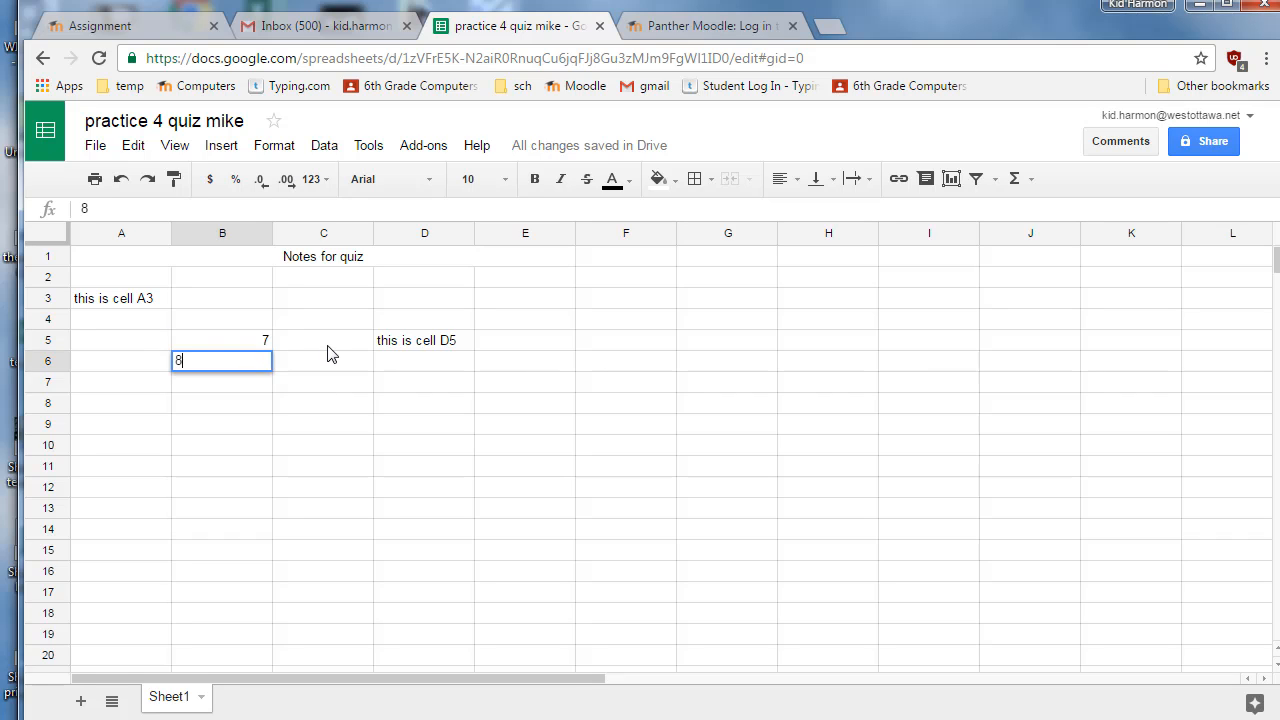
# - Enter 3 in C5 and 5 in C6, and extend the series in columns B and C down to row 10
pyautogui.click(330, 350)
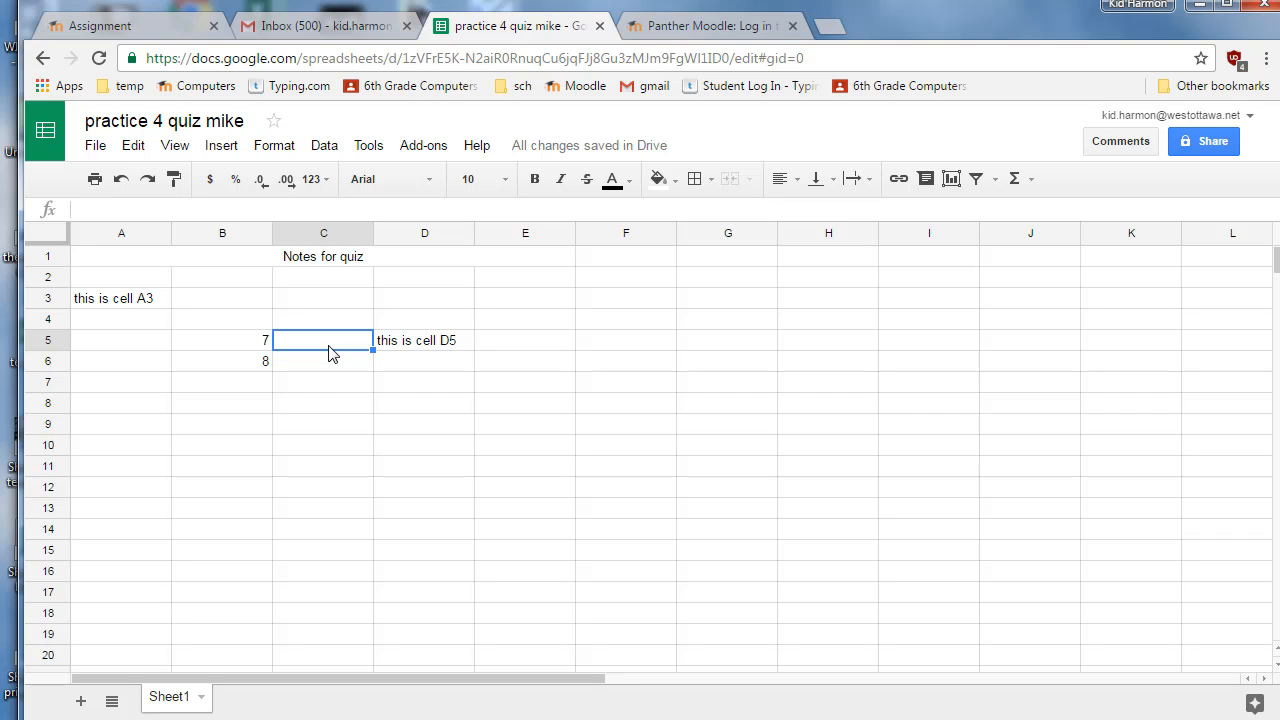
pyautogui.write('3')
pyautogui.press('Return')
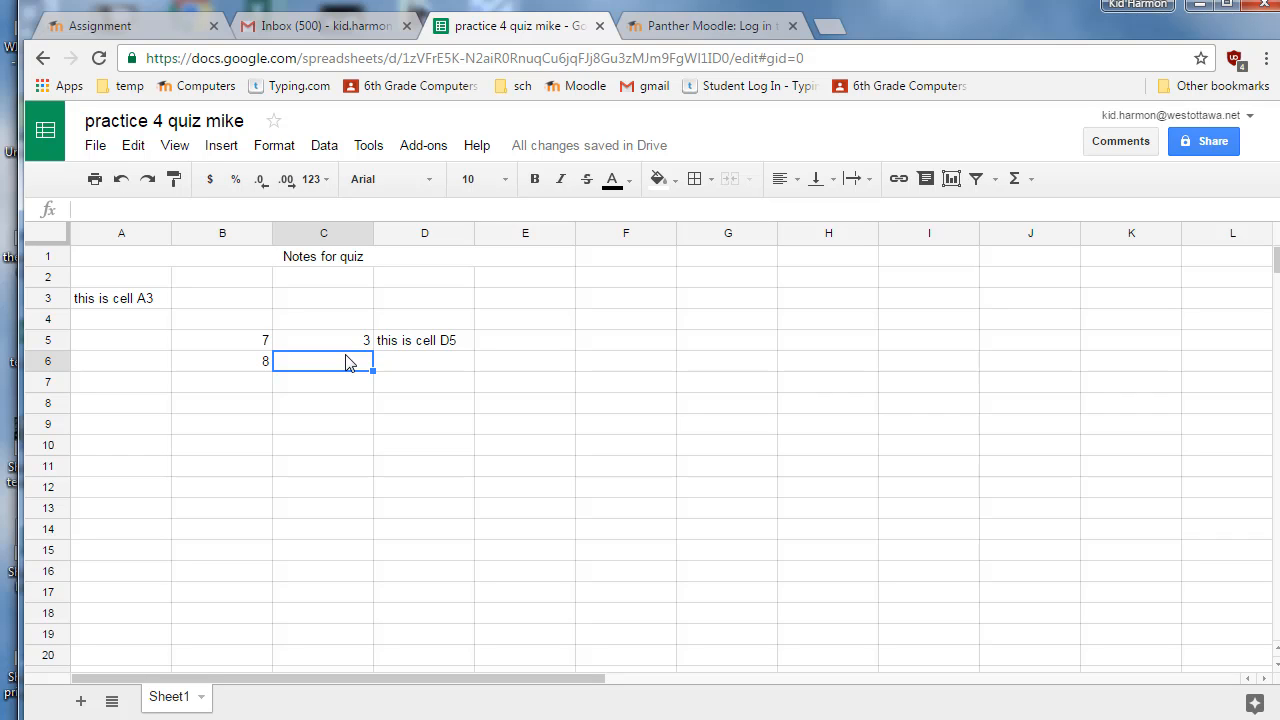
pyautogui.write('5')
pyautogui.press('Return')
pyautogui.moveTo(240, 340); pyautogui.dragTo(370, 447)
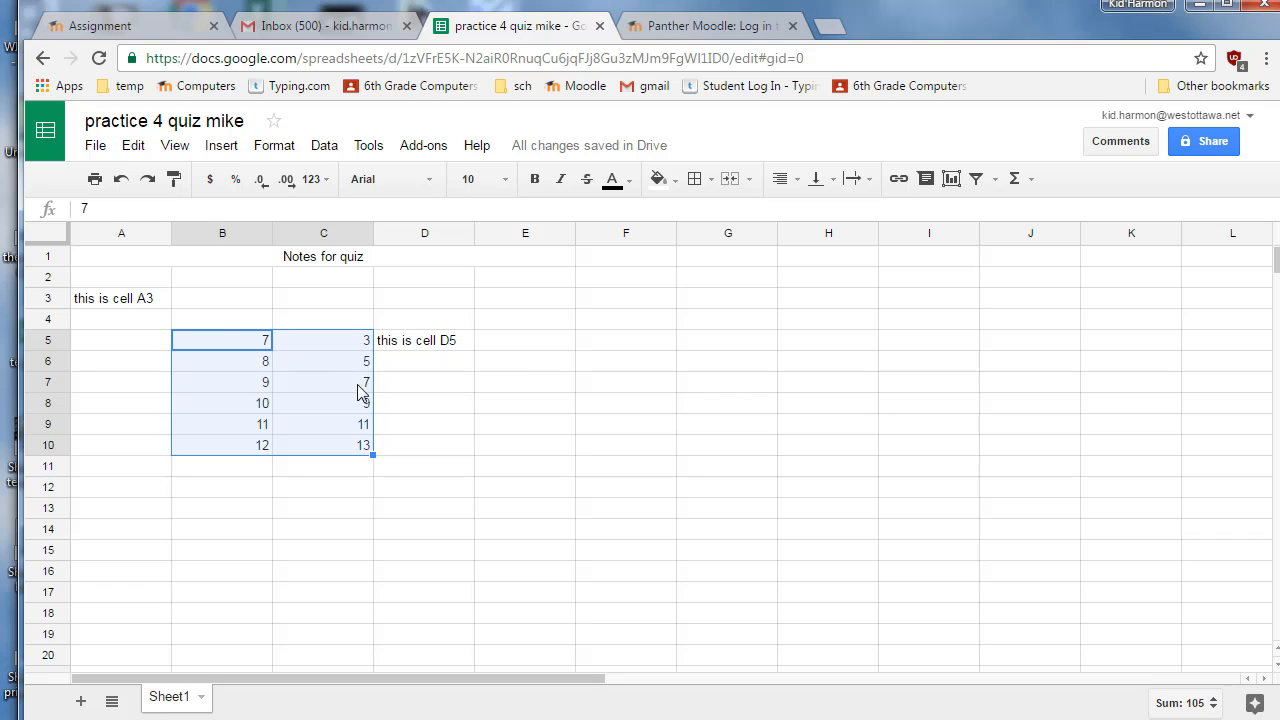
pyautogui.click(240, 446)
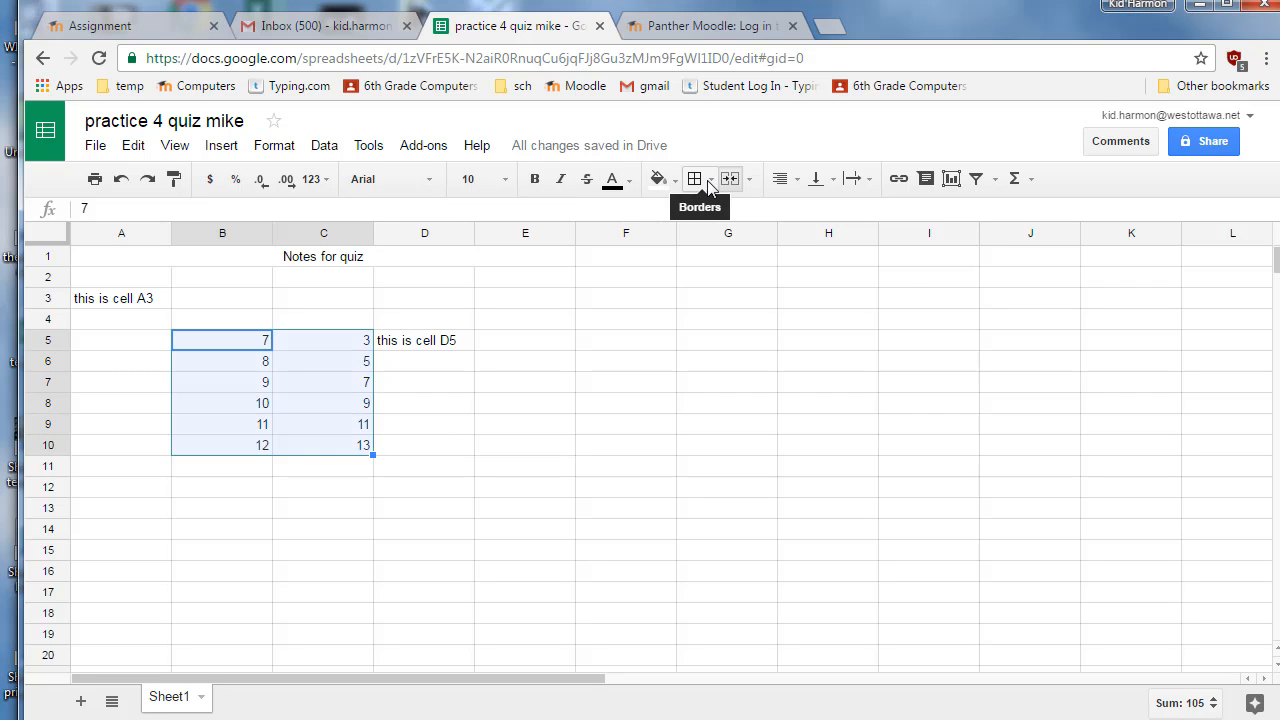
# - Apply dark blue borders around every cell in the range B5:C10
pyautogui.click(697, 180)
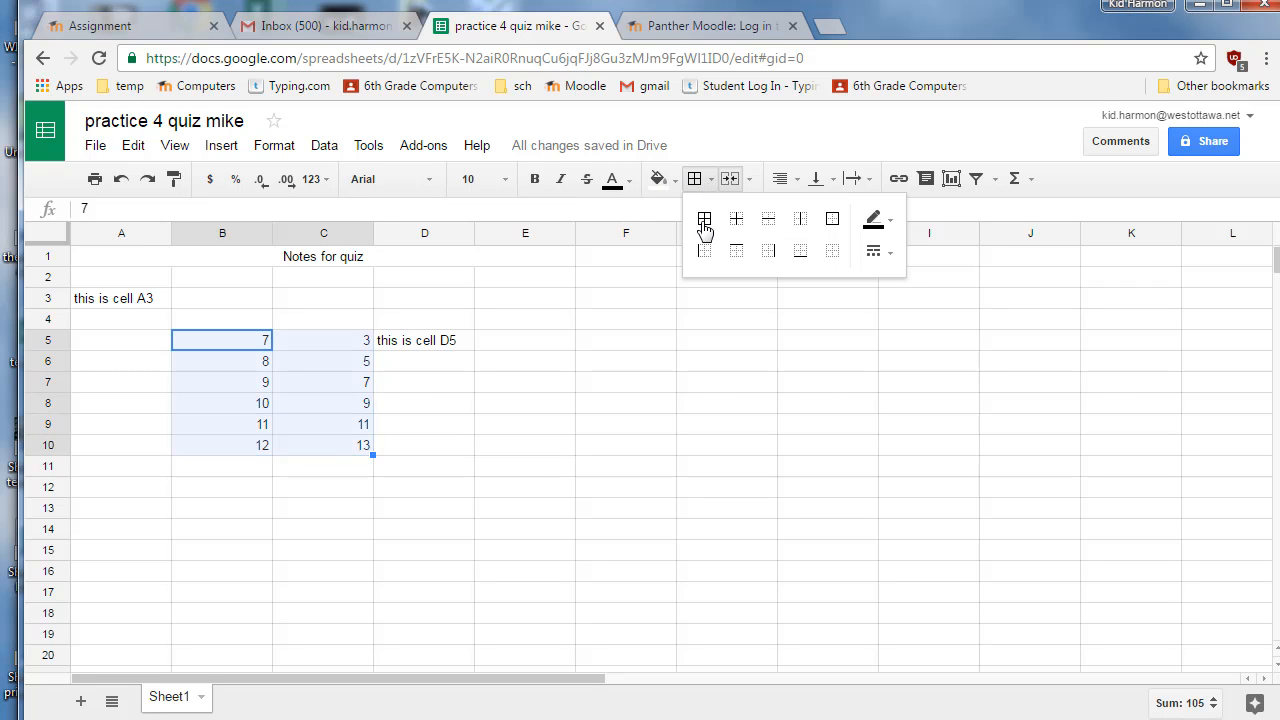
pyautogui.click(873, 220)
pyautogui.click(1010, 305)
pyautogui.click(704, 220)
pyautogui.click(300, 363)
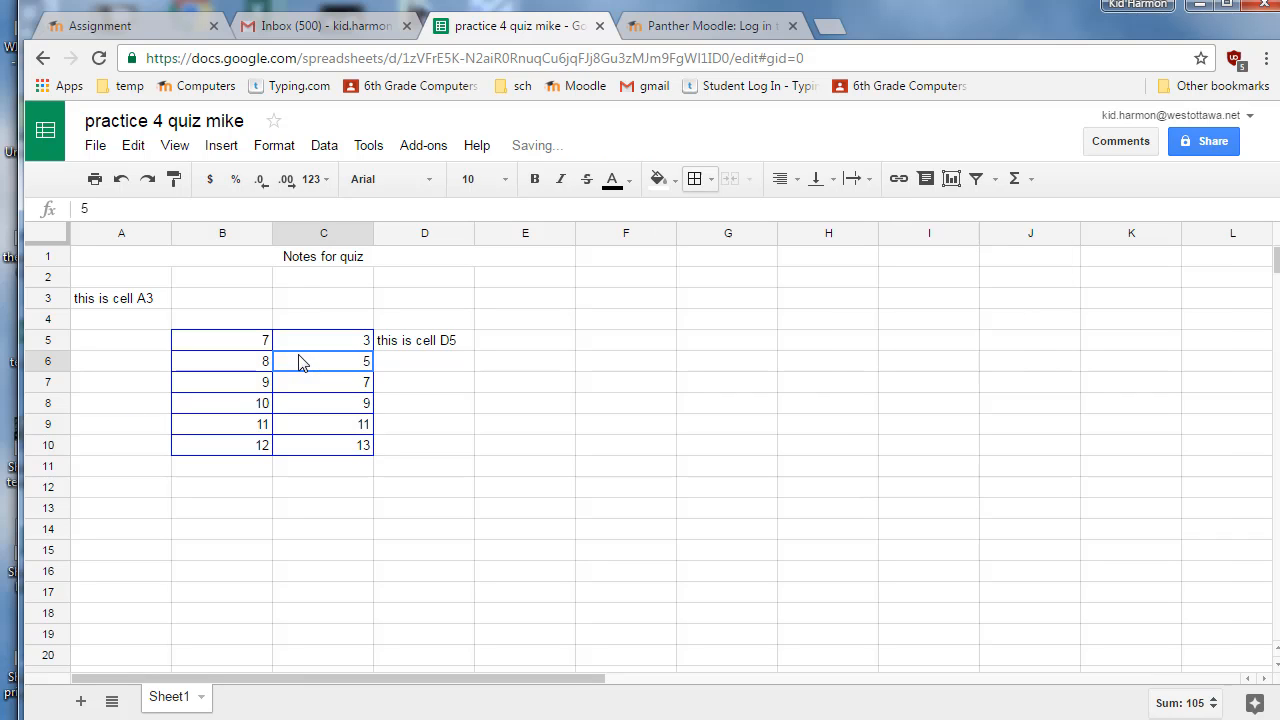
# - Insert a SUM formula in cell B11 that totals the range B5:B10
pyautogui.click(257, 468)
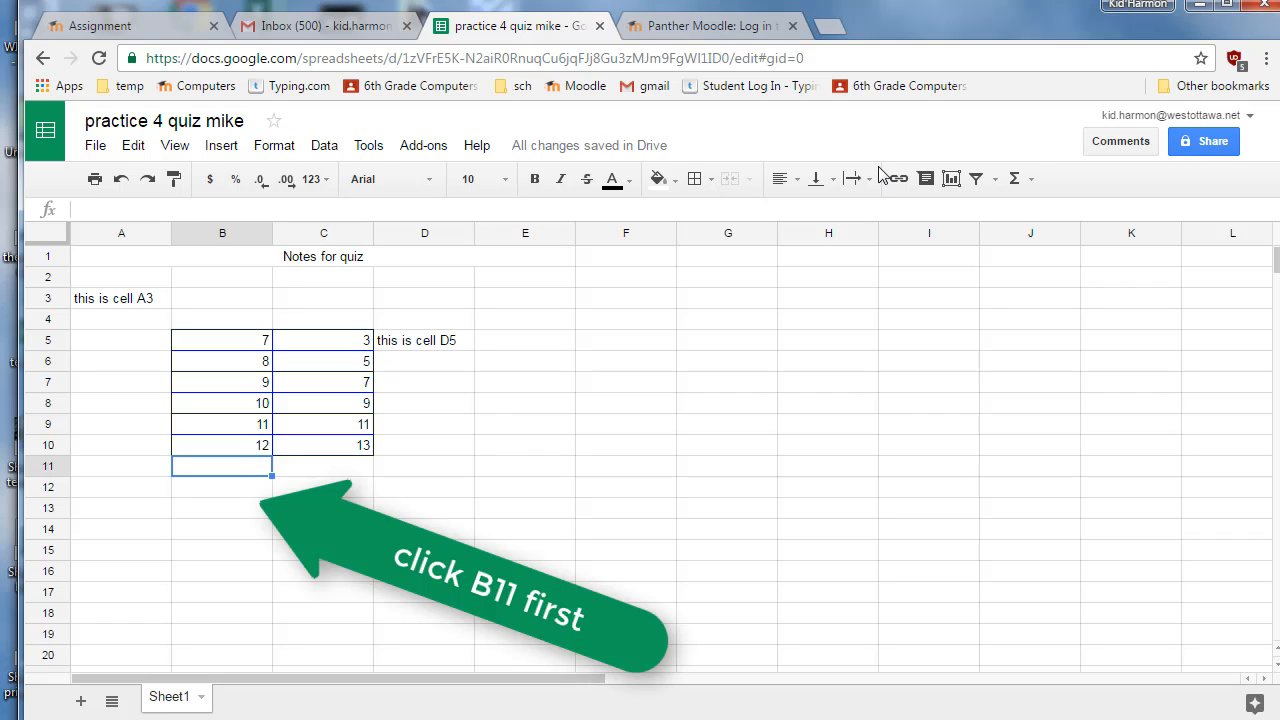
pyautogui.click(1015, 183)
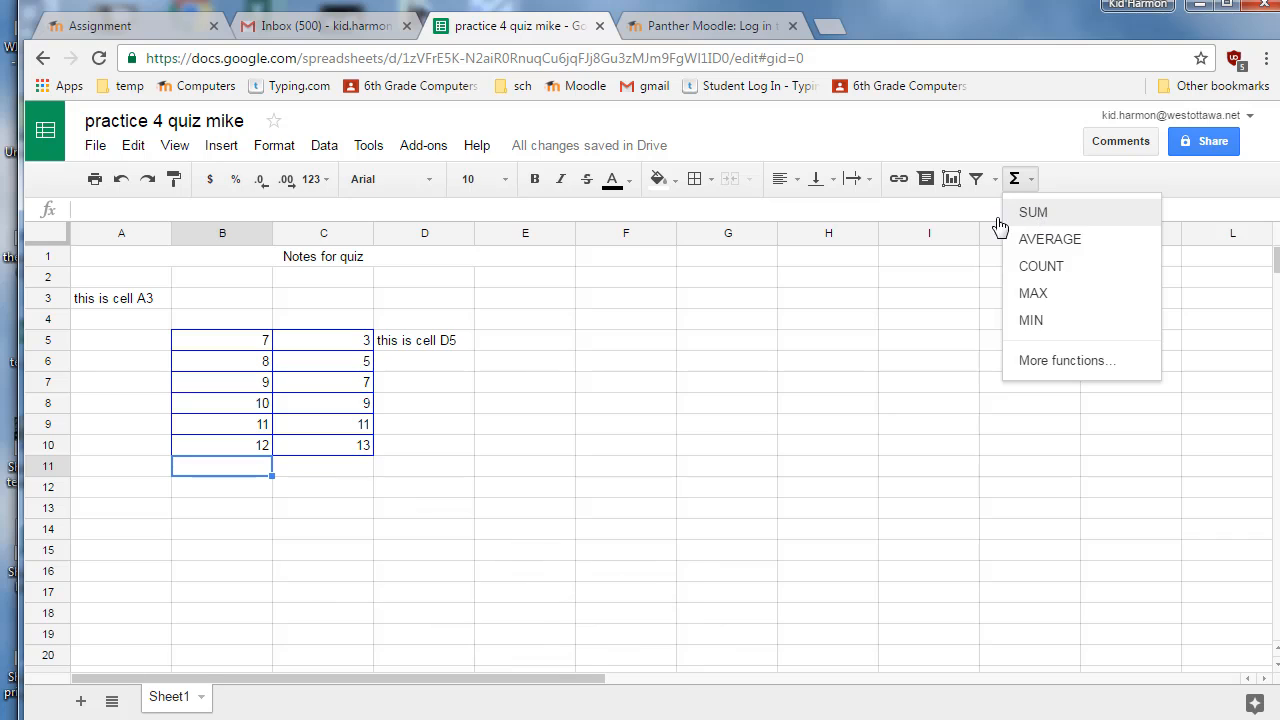
pyautogui.click(1010, 220)
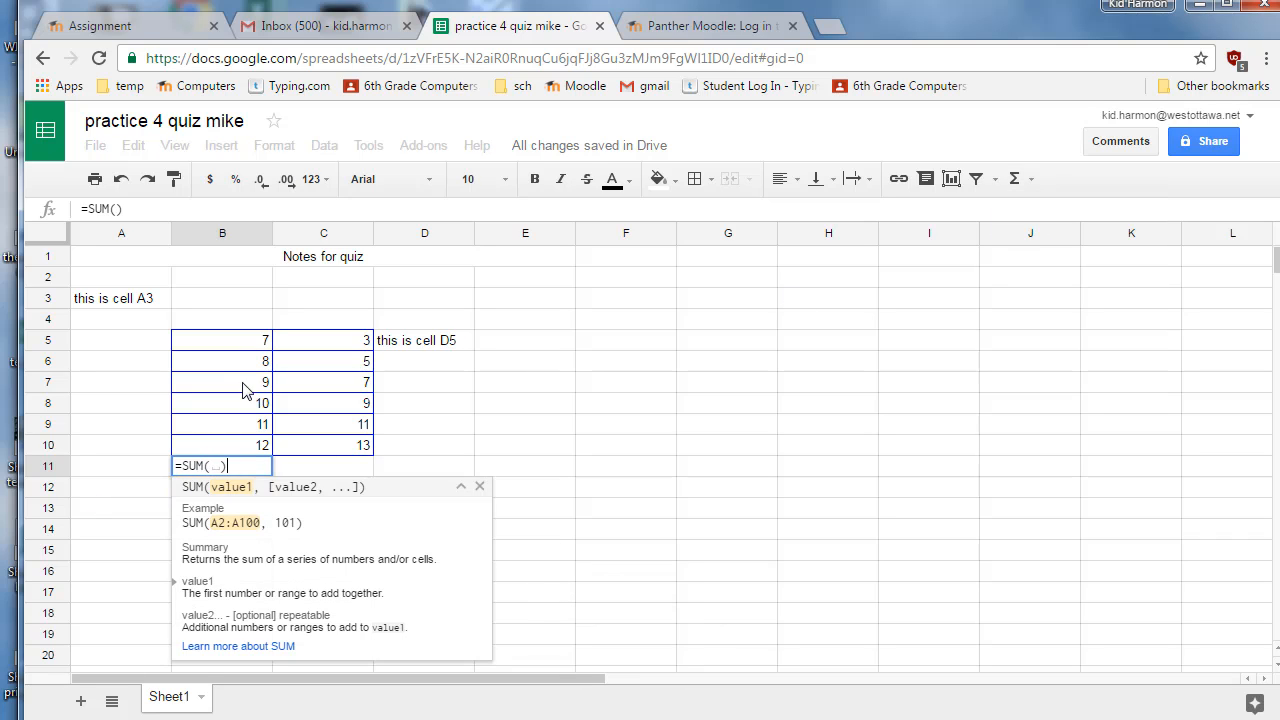
pyautogui.click(252, 348)
pyautogui.moveTo(252, 352); pyautogui.dragTo(252, 445)
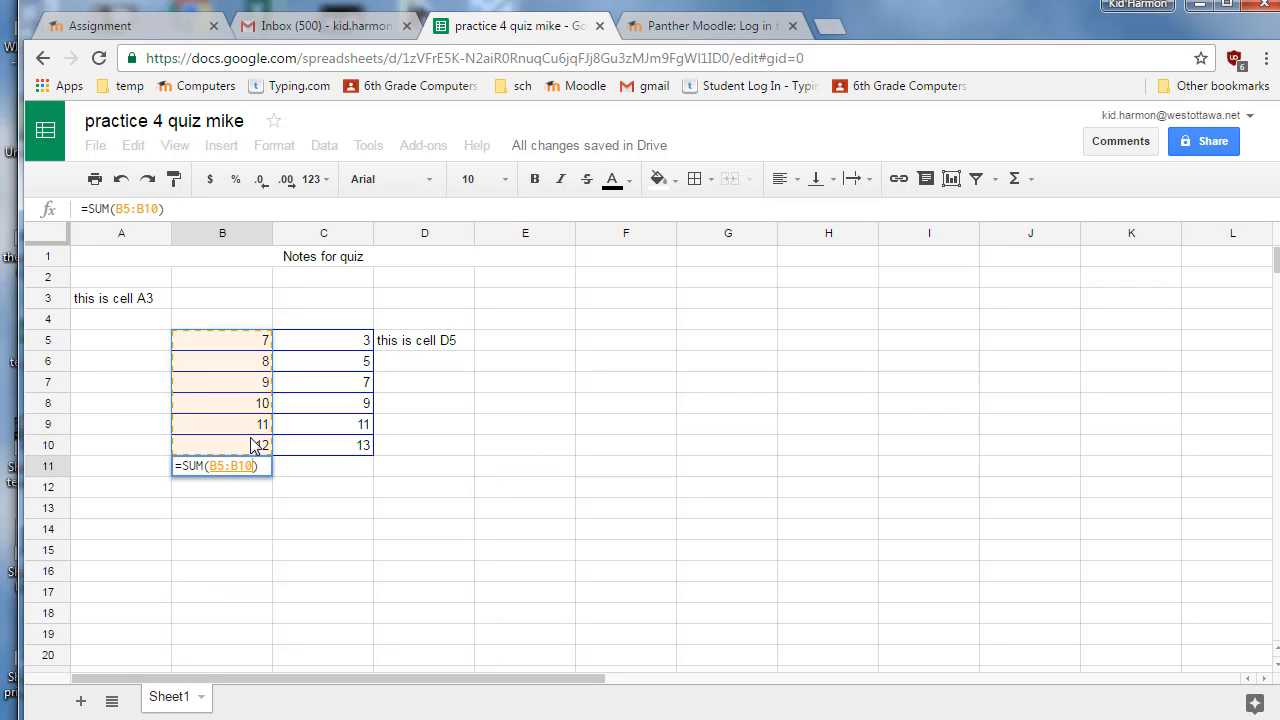
pyautogui.press('Return')
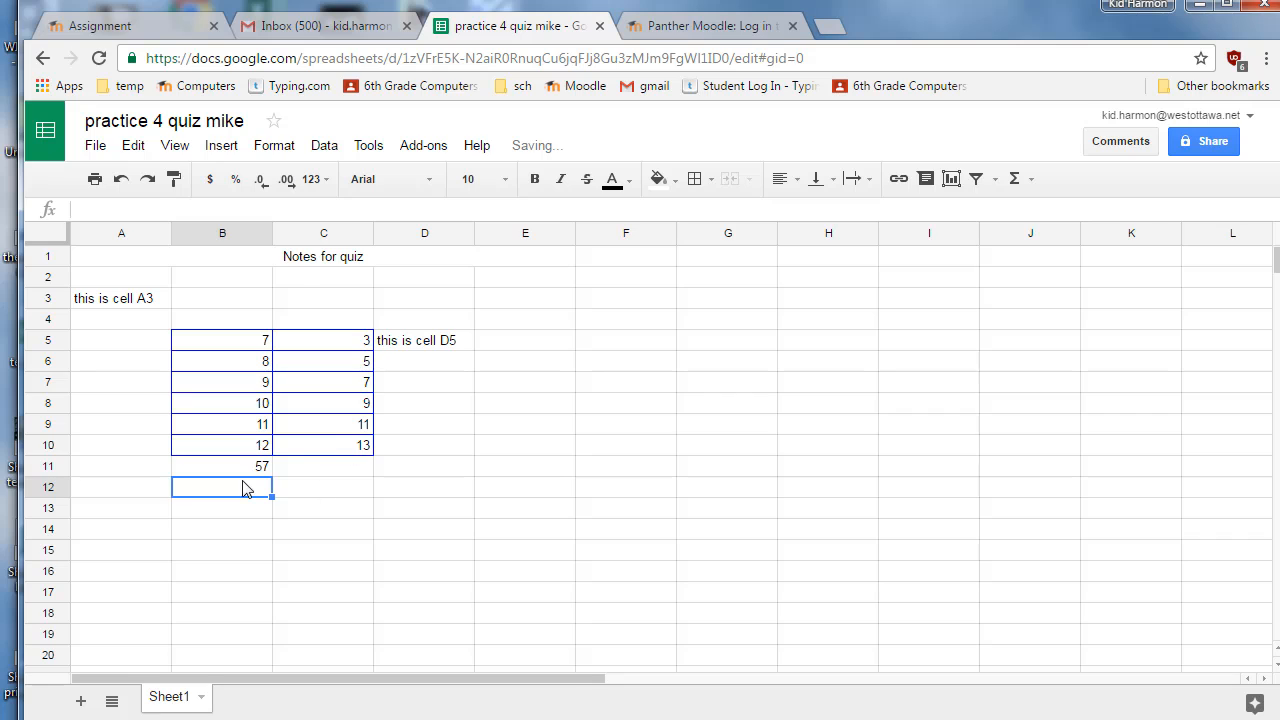
# - Fill the SUM formula from B11 across into C11, and clear the copied formula from C11
pyautogui.click(238, 472)
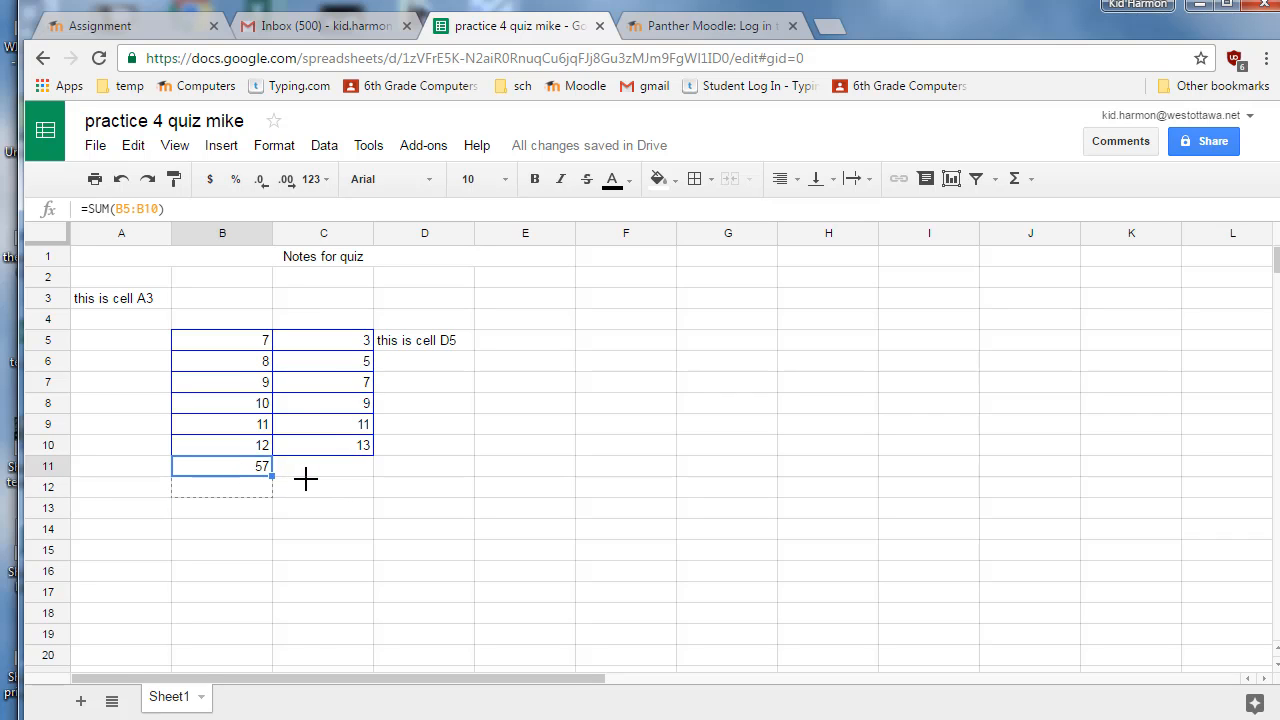
pyautogui.moveTo(305, 480); pyautogui.dragTo(360, 470)
pyautogui.click(368, 454)
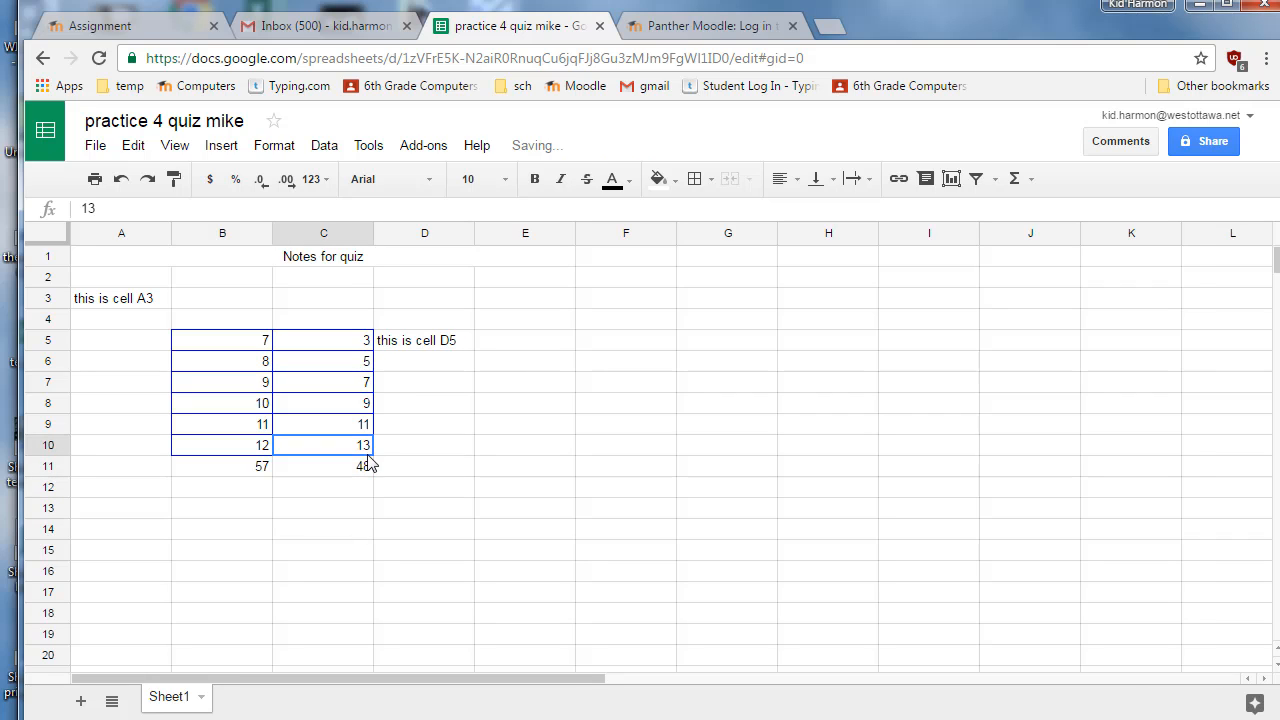
pyautogui.click(362, 470)
pyautogui.press('Delete')
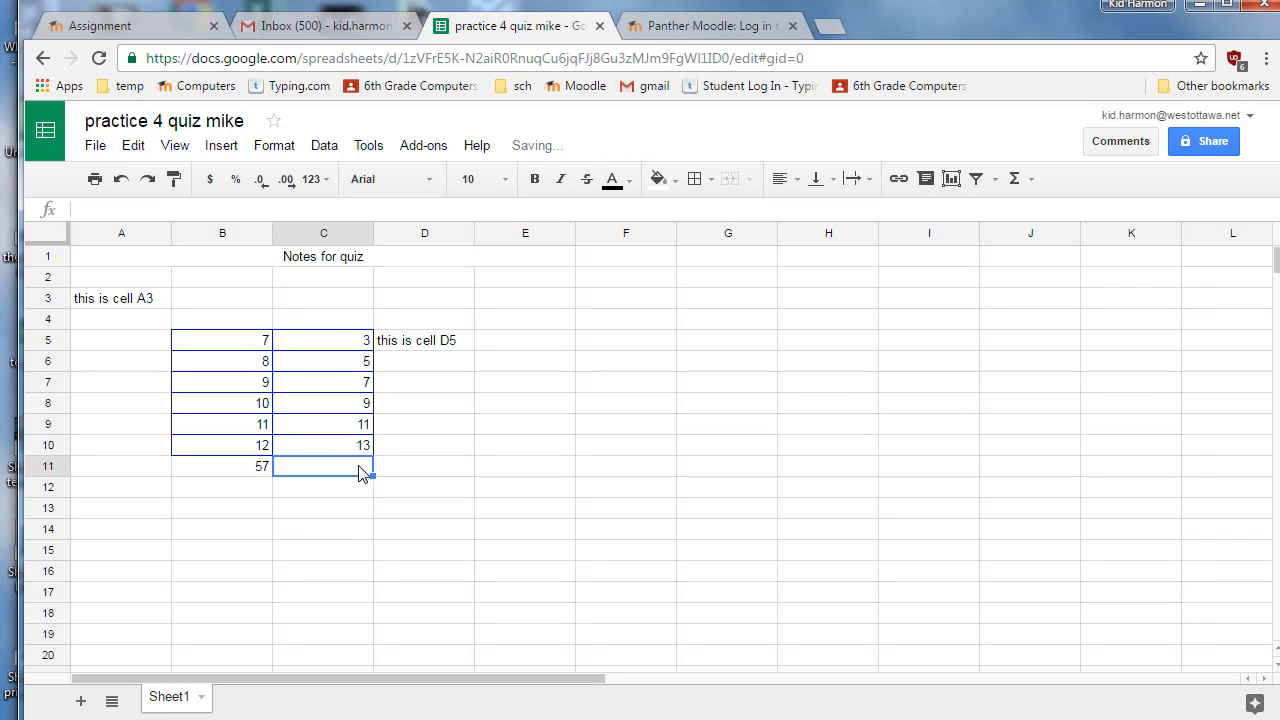
# - Insert a SUM formula in cell C11 that totals the range C5:C10
pyautogui.click(1030, 179)
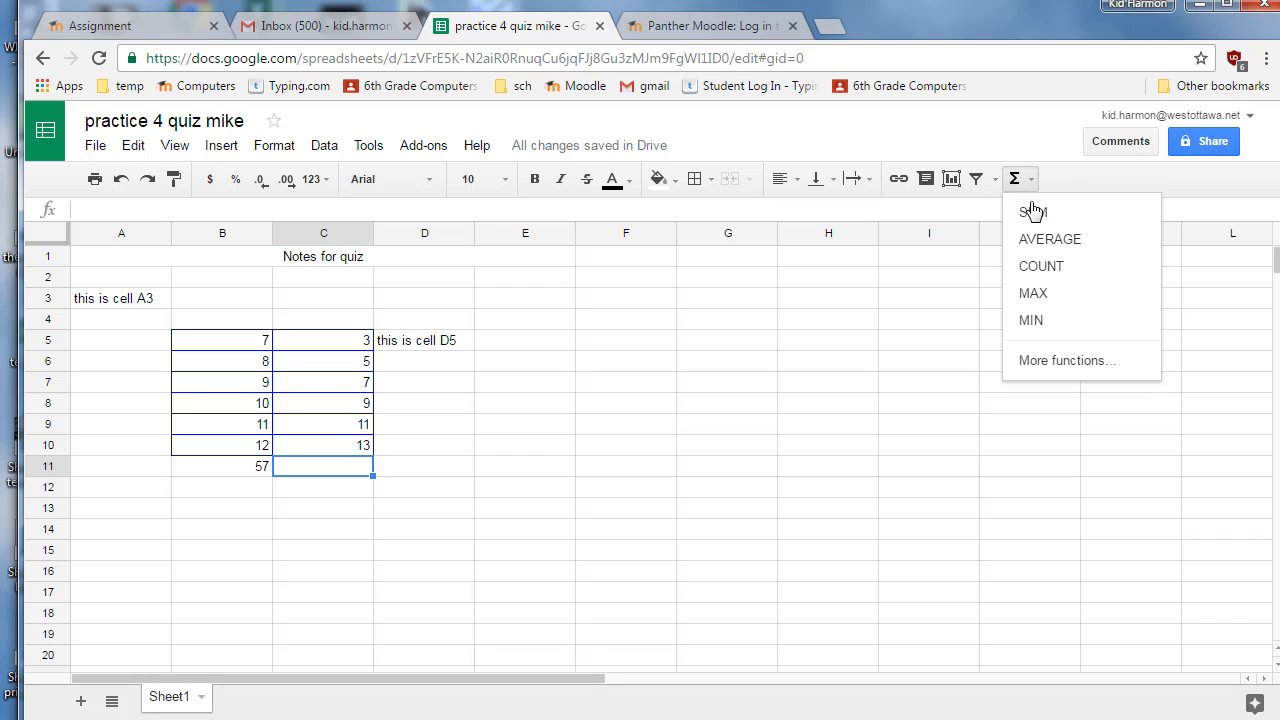
pyautogui.click(1033, 211)
pyautogui.moveTo(310, 345); pyautogui.dragTo(316, 447)
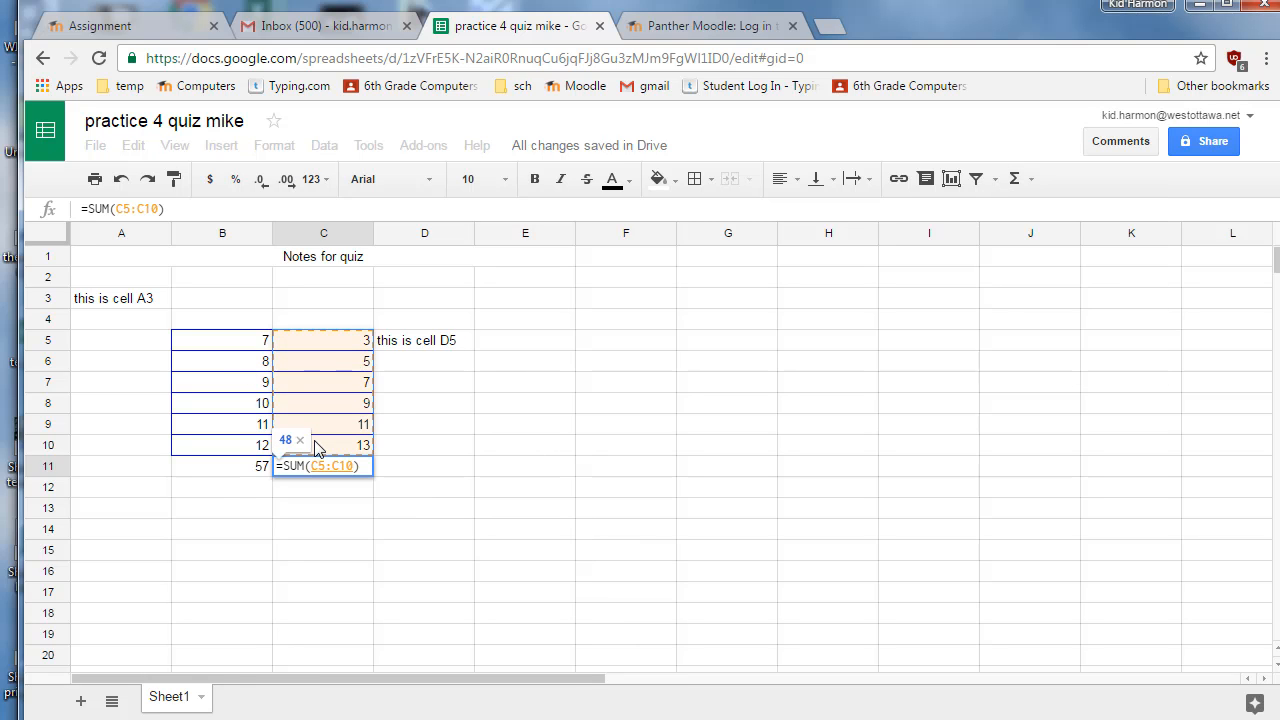
pyautogui.press('Return')
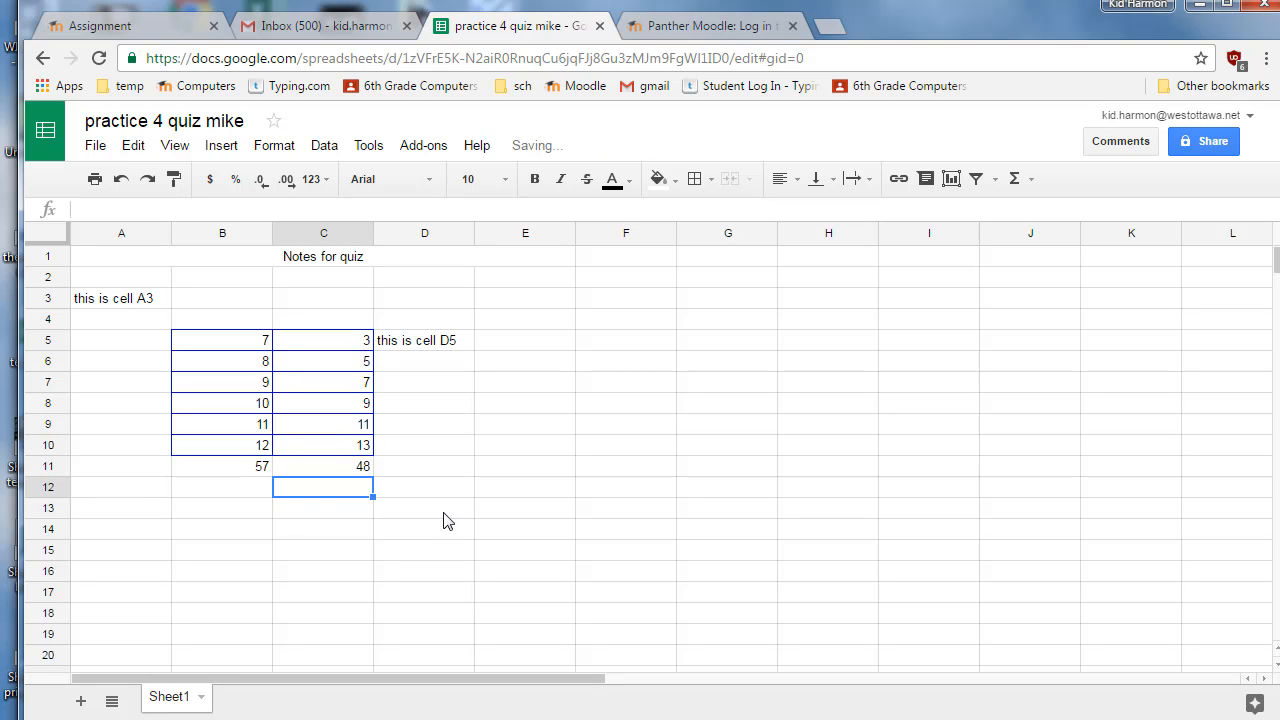
pyautogui.click(248, 490)
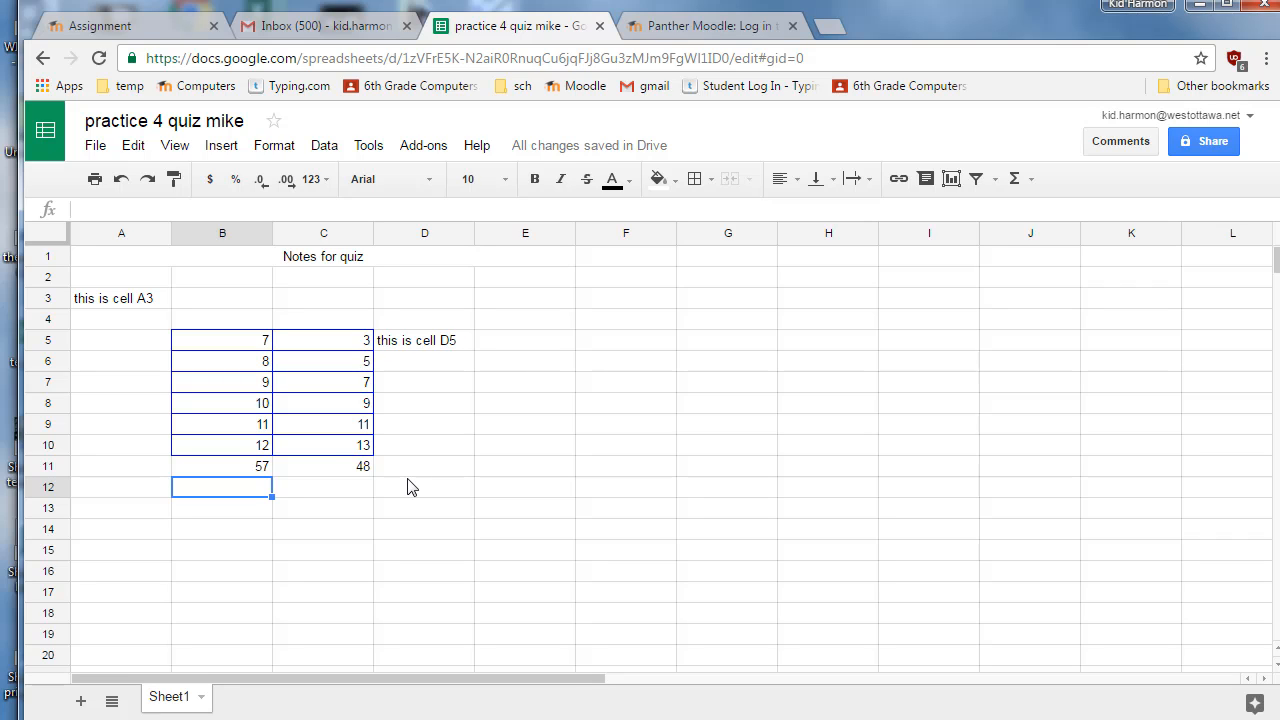
# - Delete the cell label texts from cells D5 and A3
pyautogui.click(414, 345)
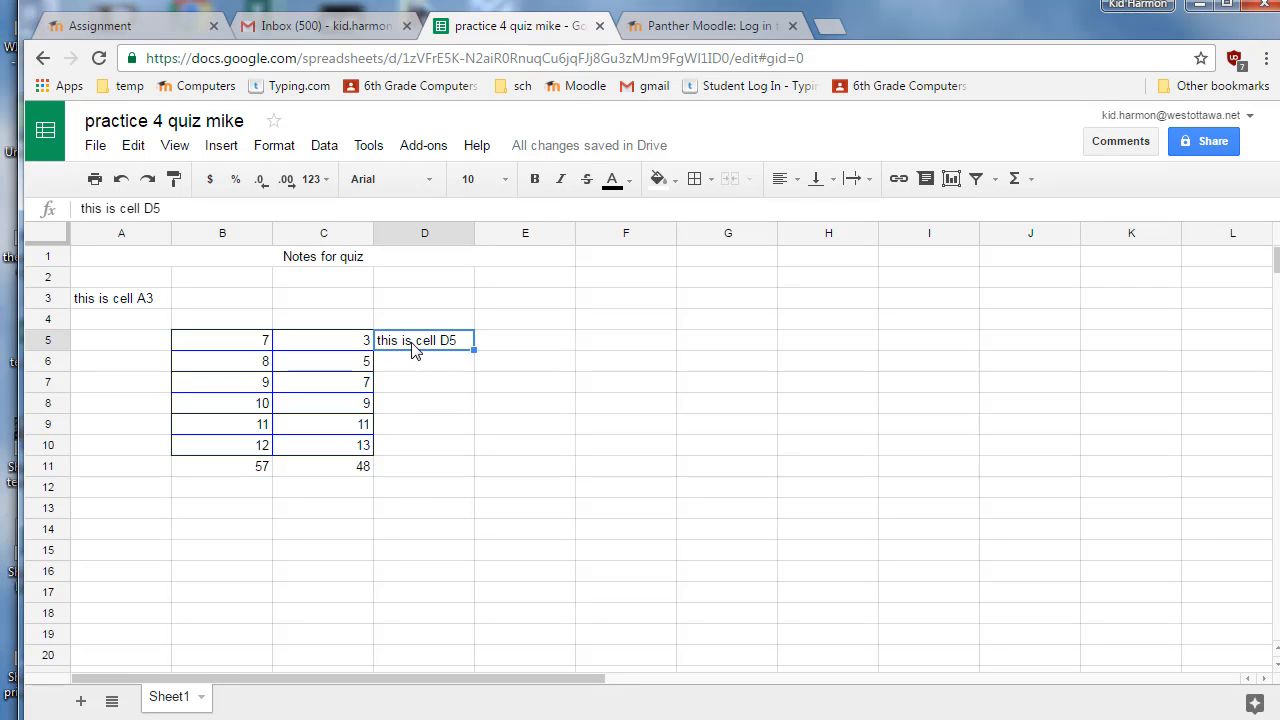
pyautogui.press('Delete')
pyautogui.click(118, 303)
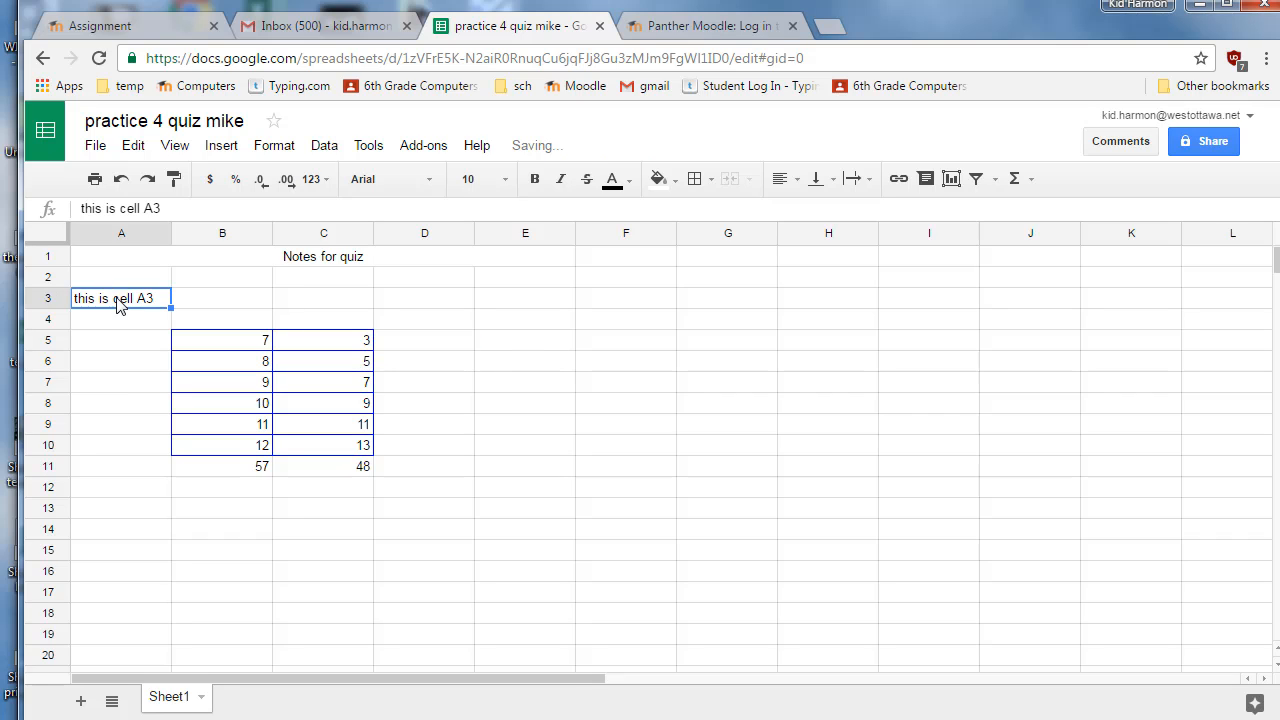
pyautogui.press('Delete')
pyautogui.click(123, 321)
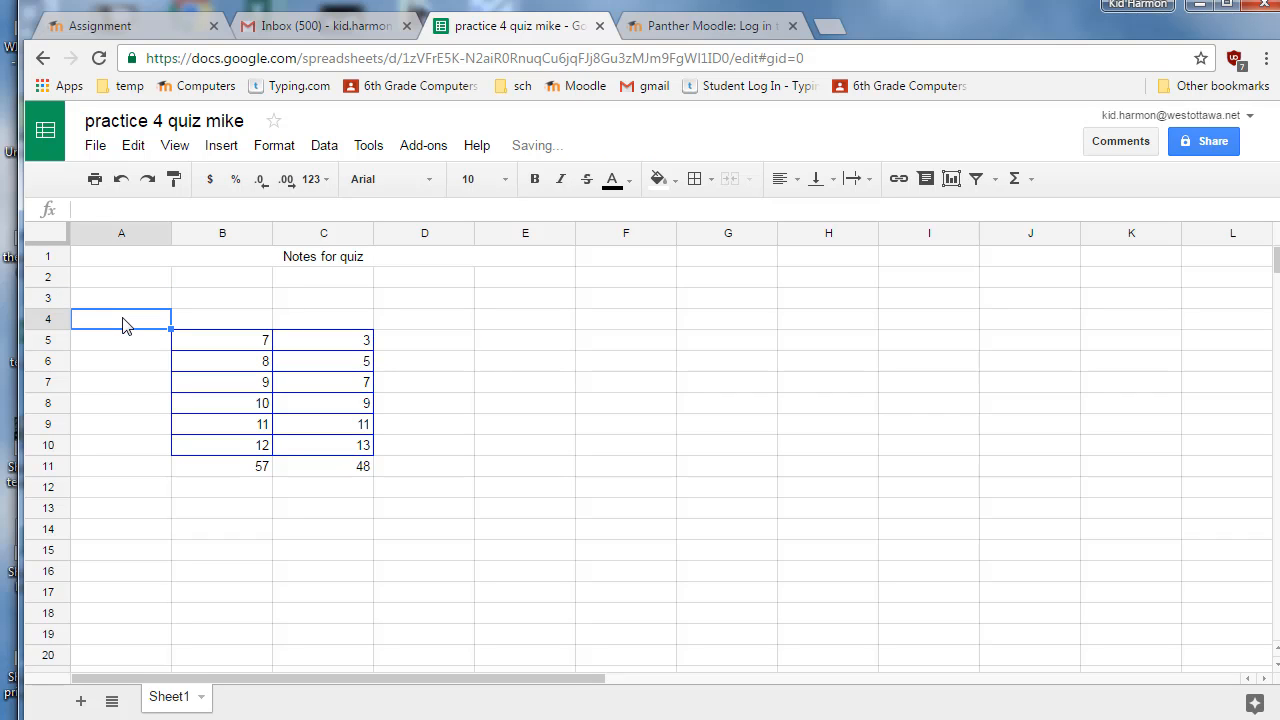
# - Enter the headings Name, cities and states in A4:C4, and list three people's first names in A5:A7
pyautogui.write('Name')
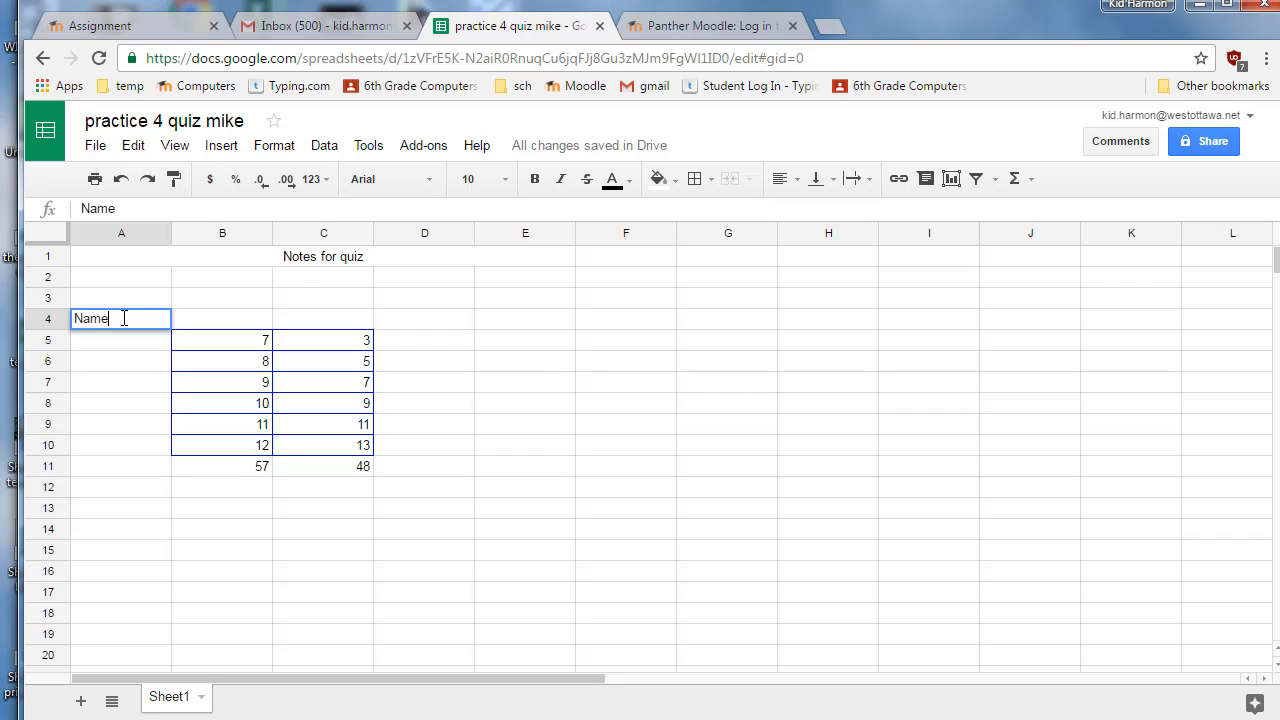
pyautogui.press('Tab')
pyautogui.write('cities')
pyautogui.press('Tab')
pyautogui.write('states')
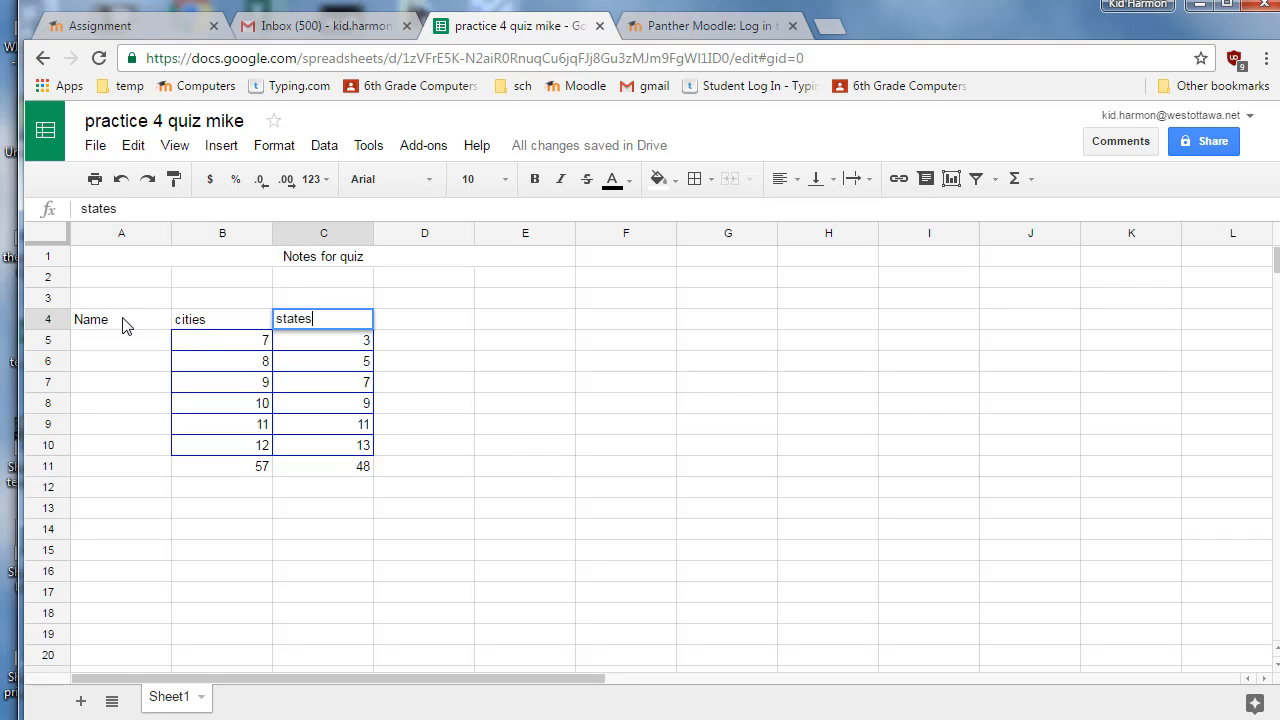
pyautogui.click(194, 325)
pyautogui.click(350, 326)
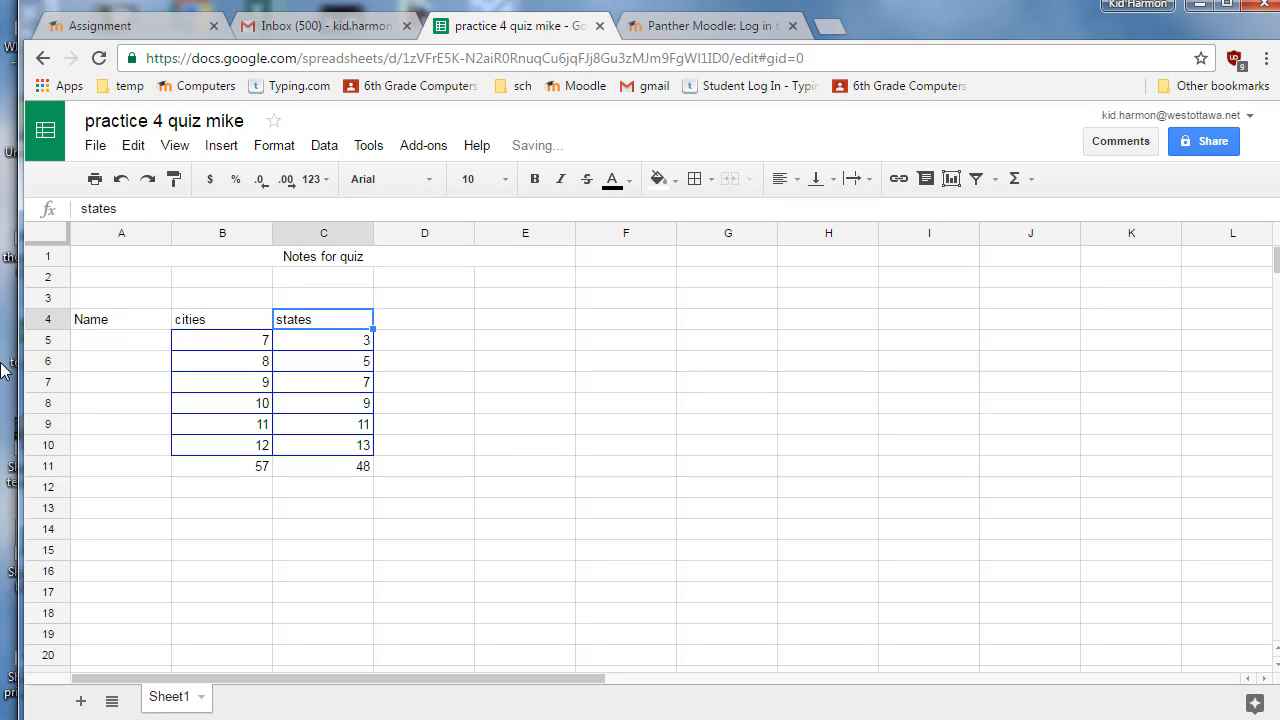
pyautogui.click(120, 341)
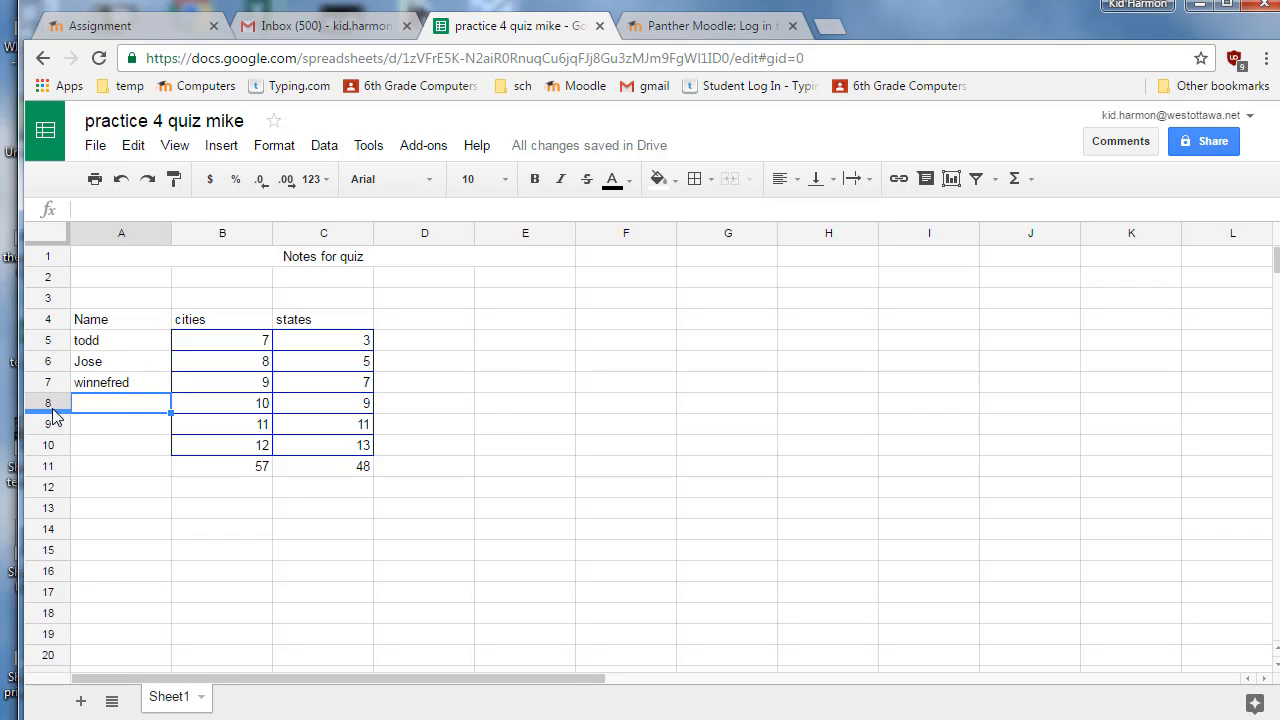
# - Delete rows 8 through 10 from the sheet
pyautogui.moveTo(52, 406); pyautogui.dragTo(52, 441)
pyautogui.click(150, 534)
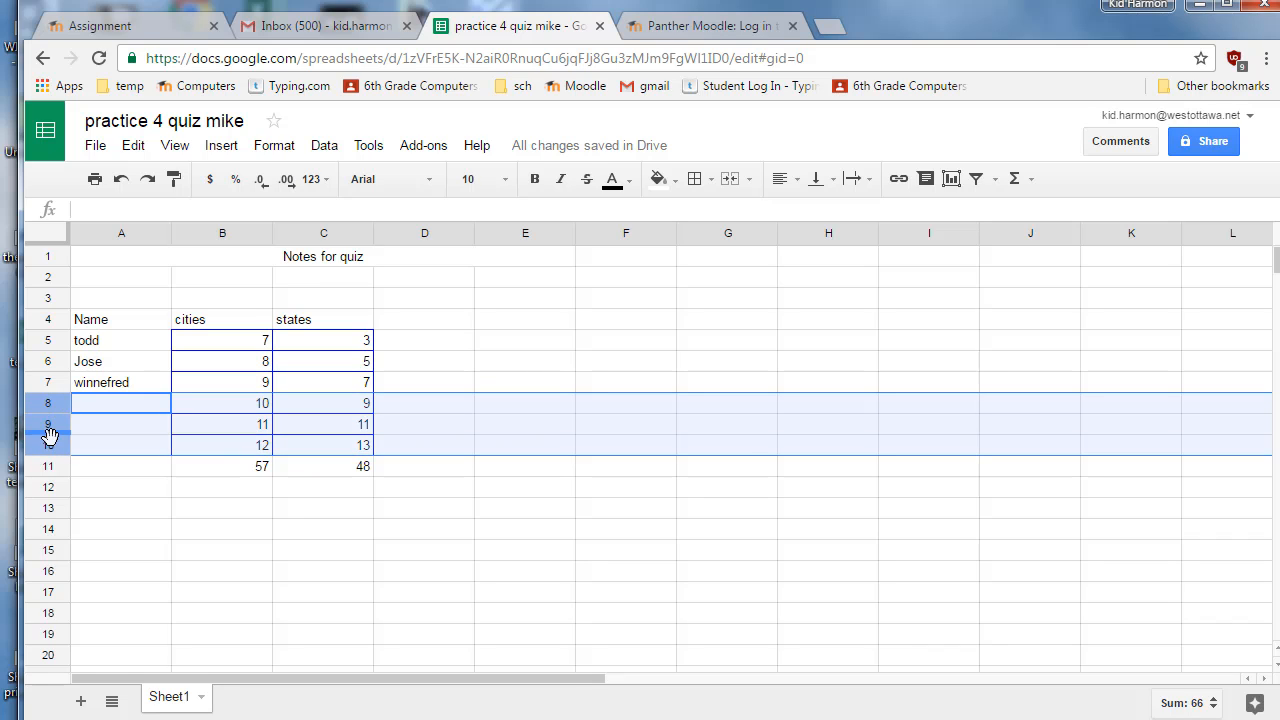
pyautogui.rightClick(50, 430)
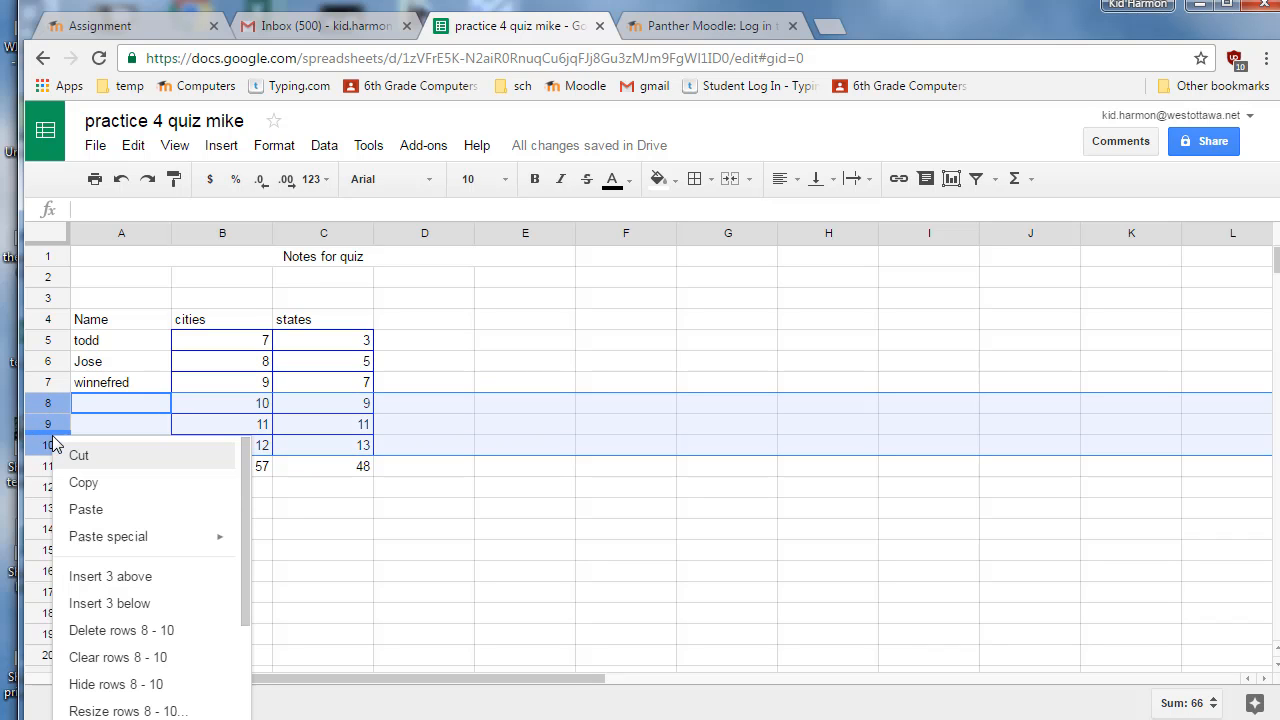
pyautogui.click(124, 630)
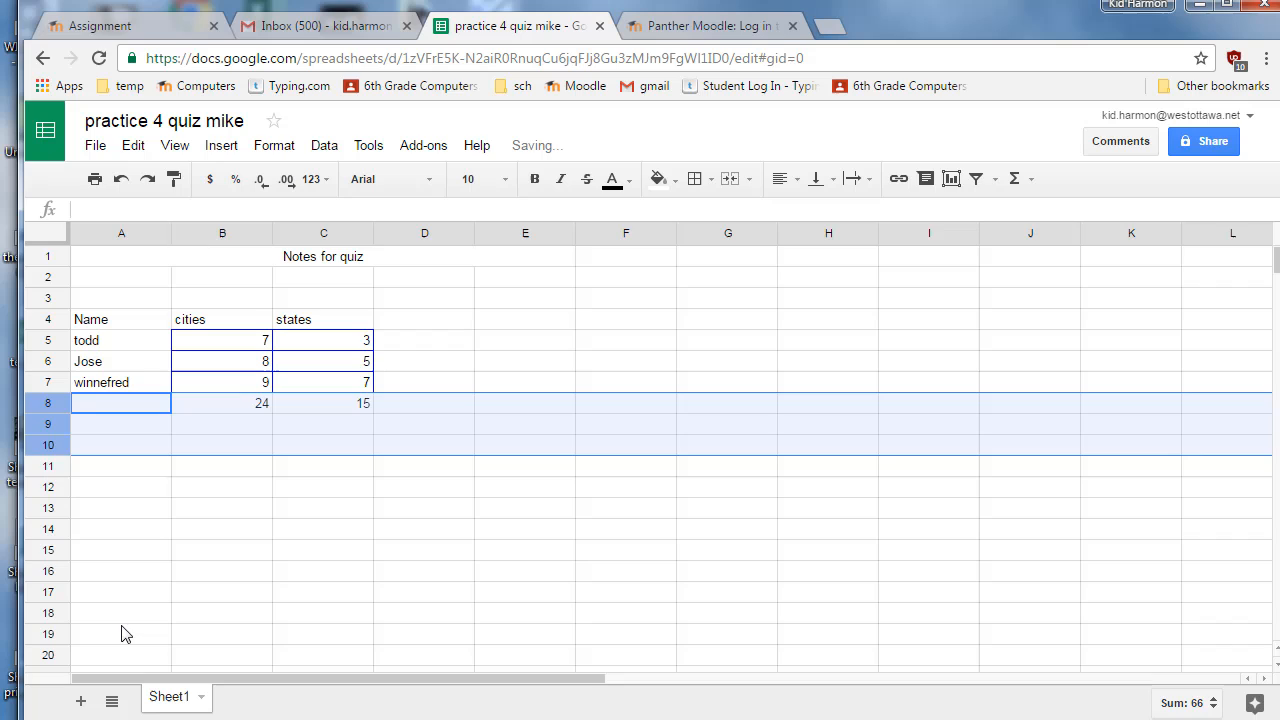
pyautogui.click(355, 491)
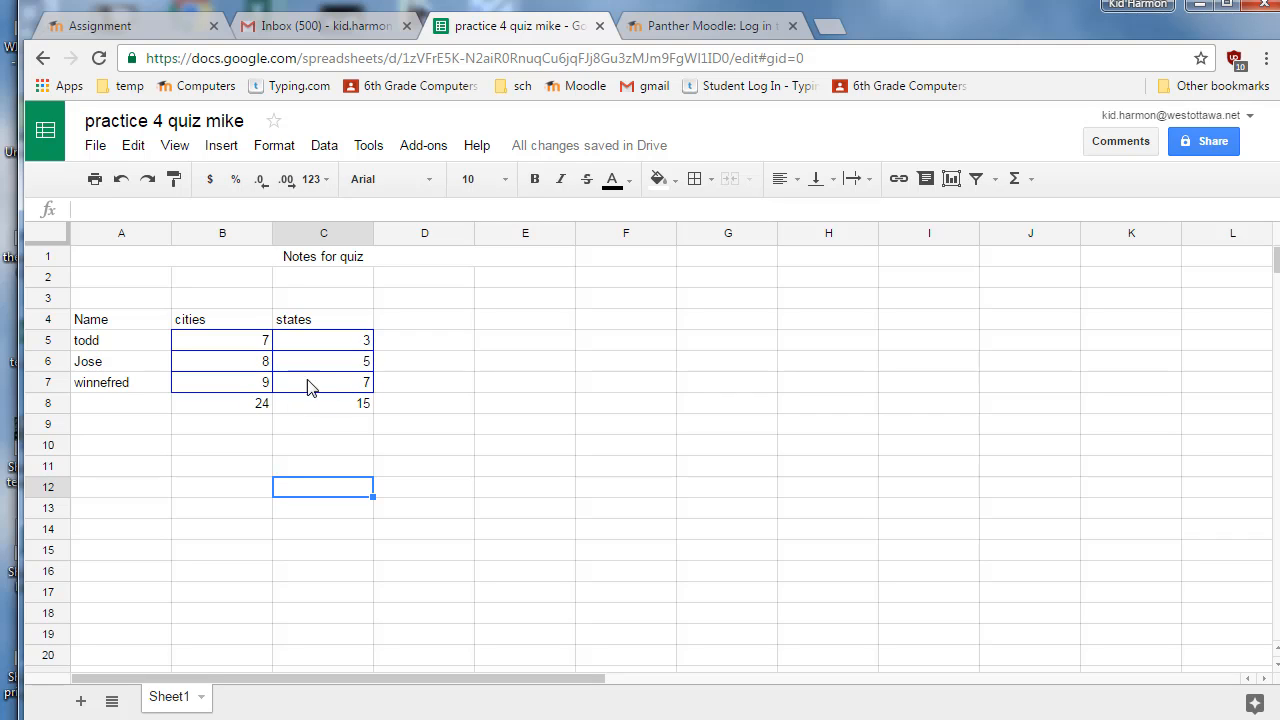
# - Label the summary rows by entering Total in A8 and Average in A9
pyautogui.click(254, 426)
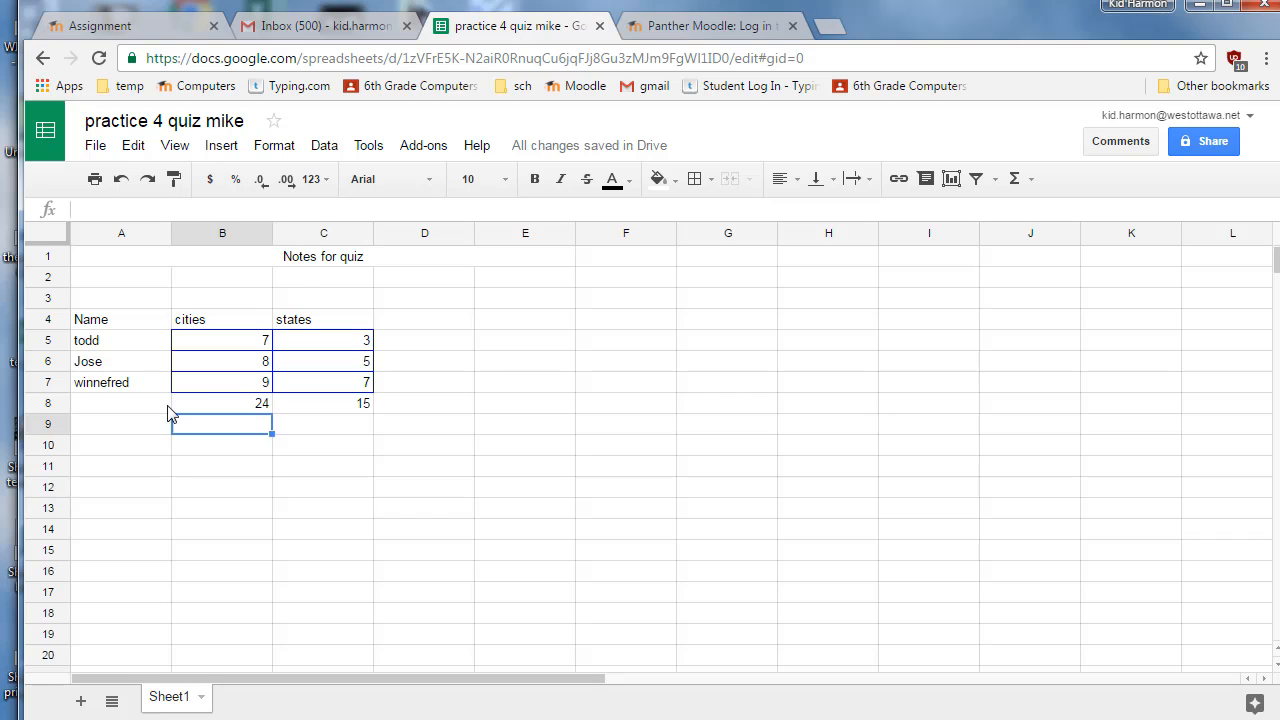
pyautogui.click(160, 408)
pyautogui.write('T')
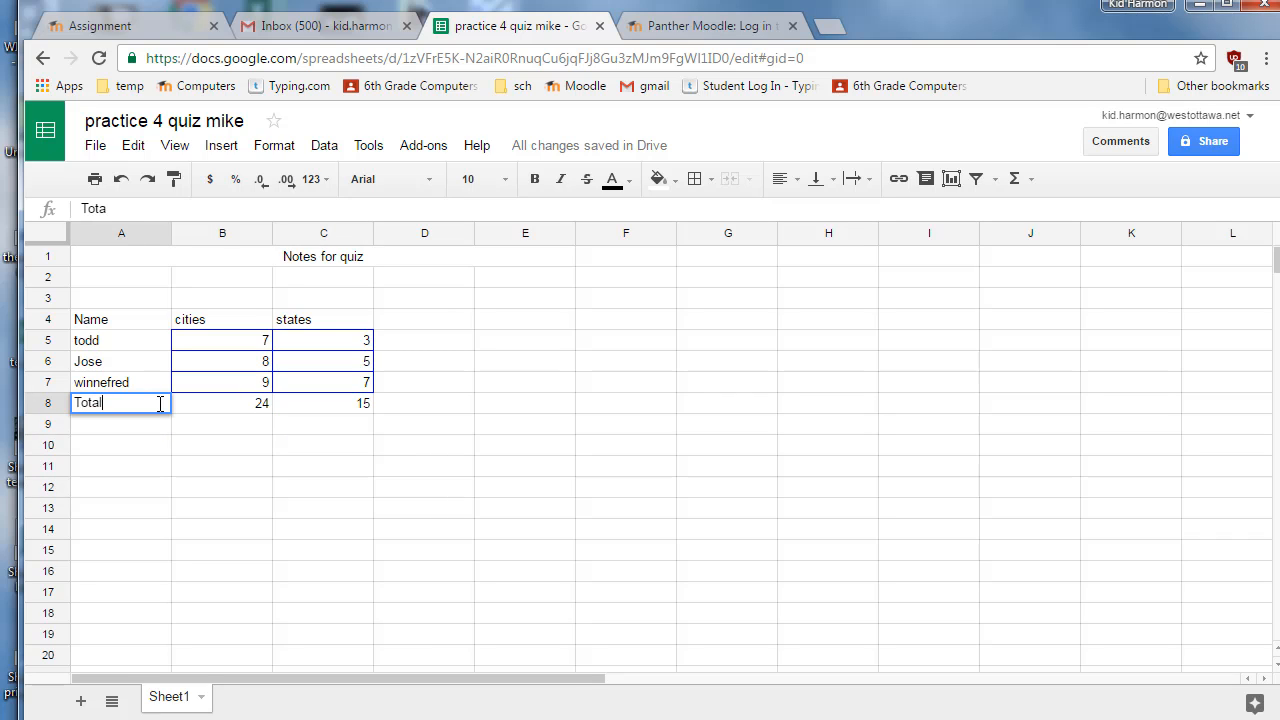
pyautogui.write('otal')
pyautogui.press('Return')
pyautogui.write('Average')
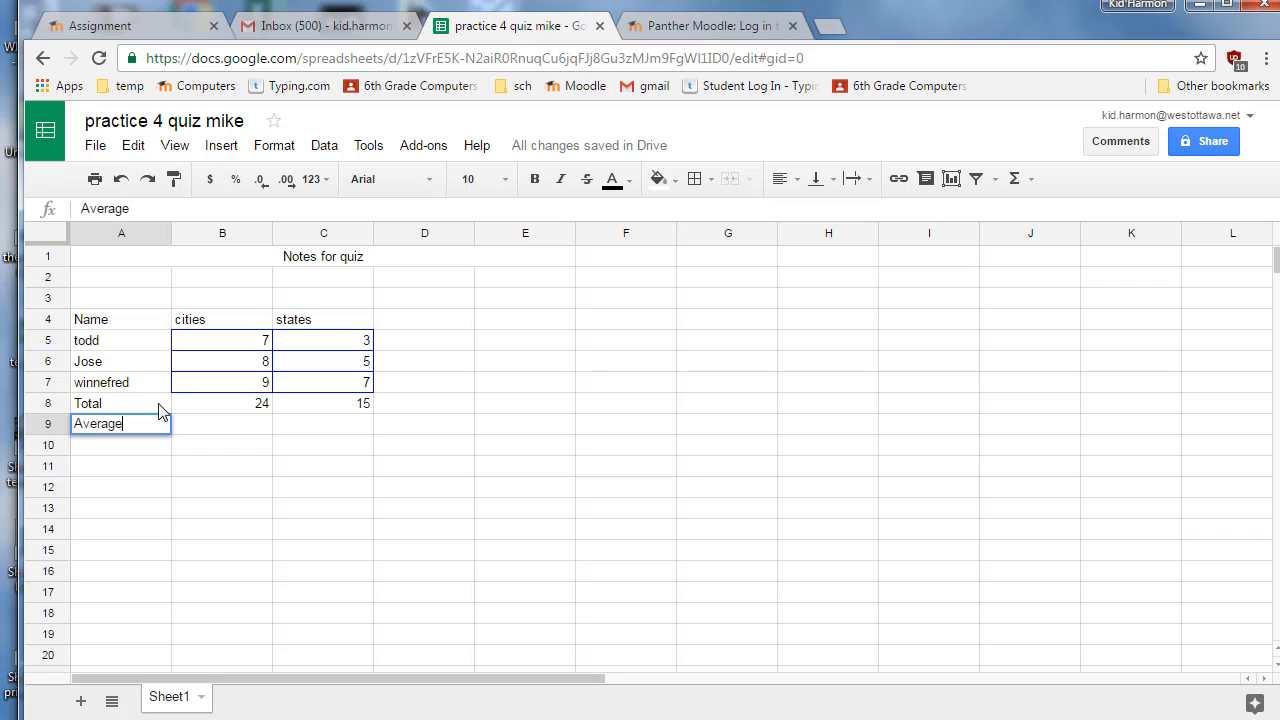
# - Insert an AVERAGE formula in cell B9 that covers the range B5:B7
pyautogui.click(246, 430)
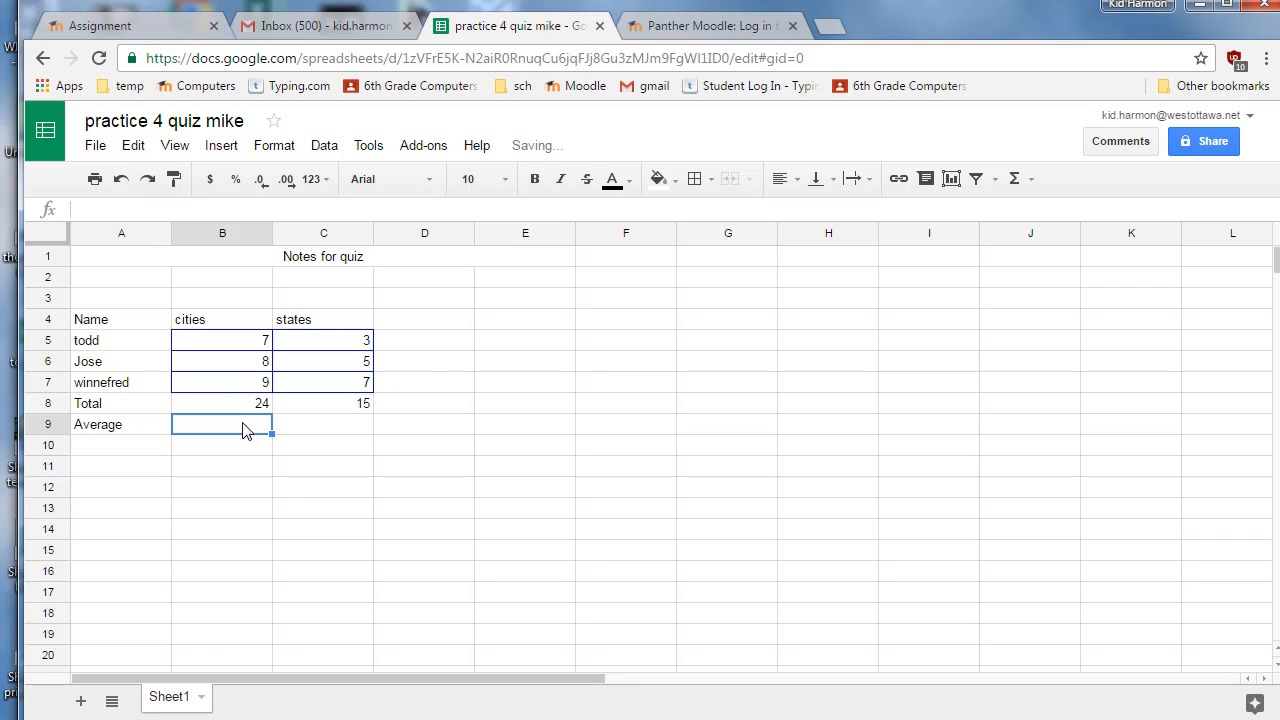
pyautogui.click(1015, 182)
pyautogui.click(1043, 244)
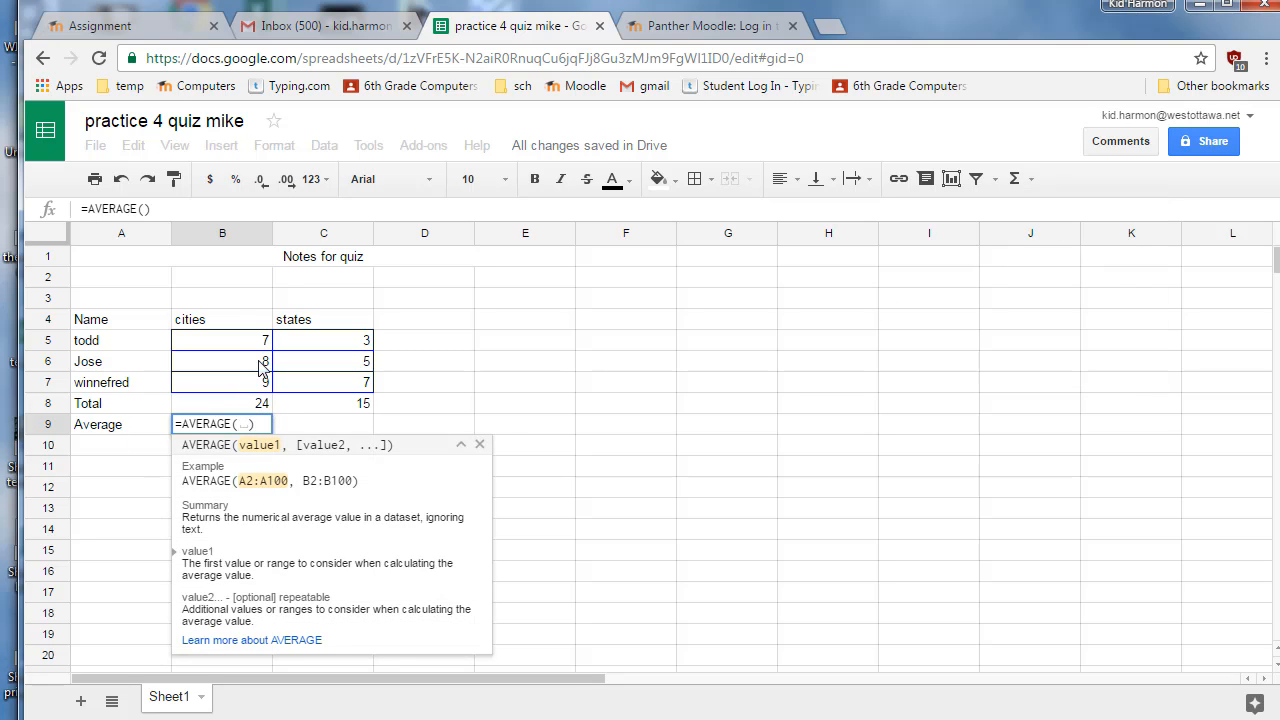
pyautogui.moveTo(263, 348); pyautogui.dragTo(266, 381)
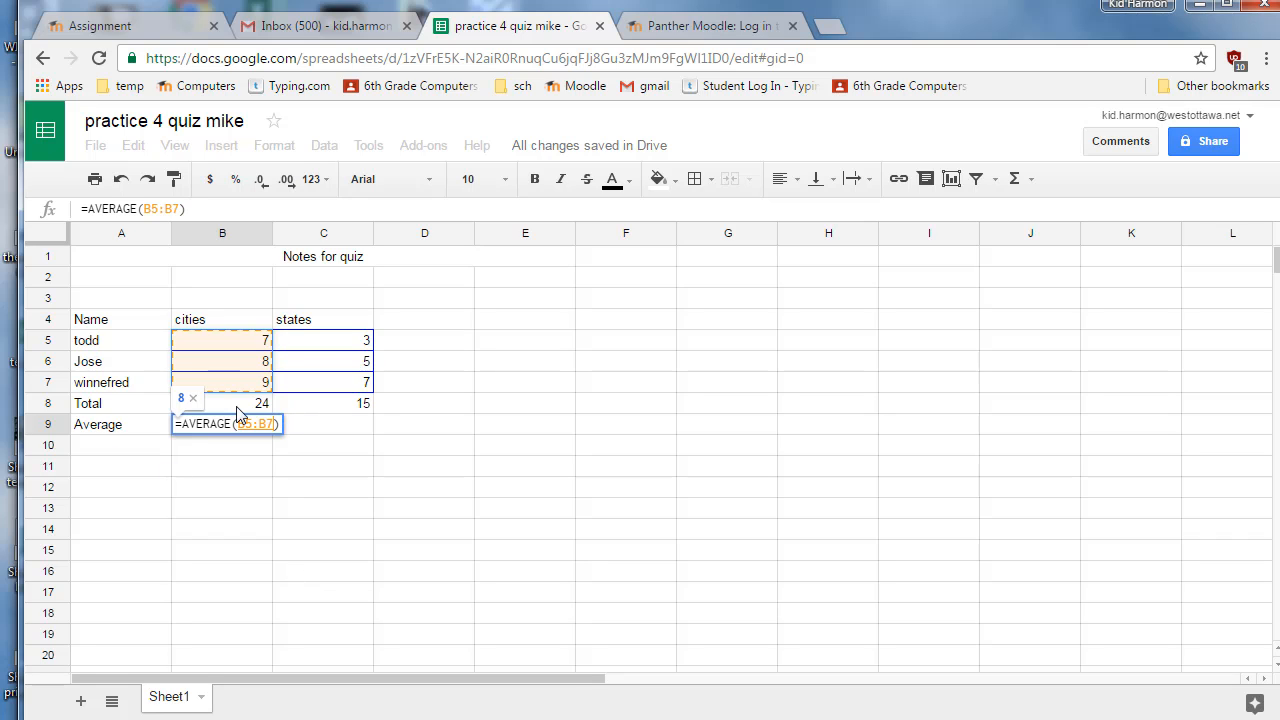
pyautogui.press('Return')
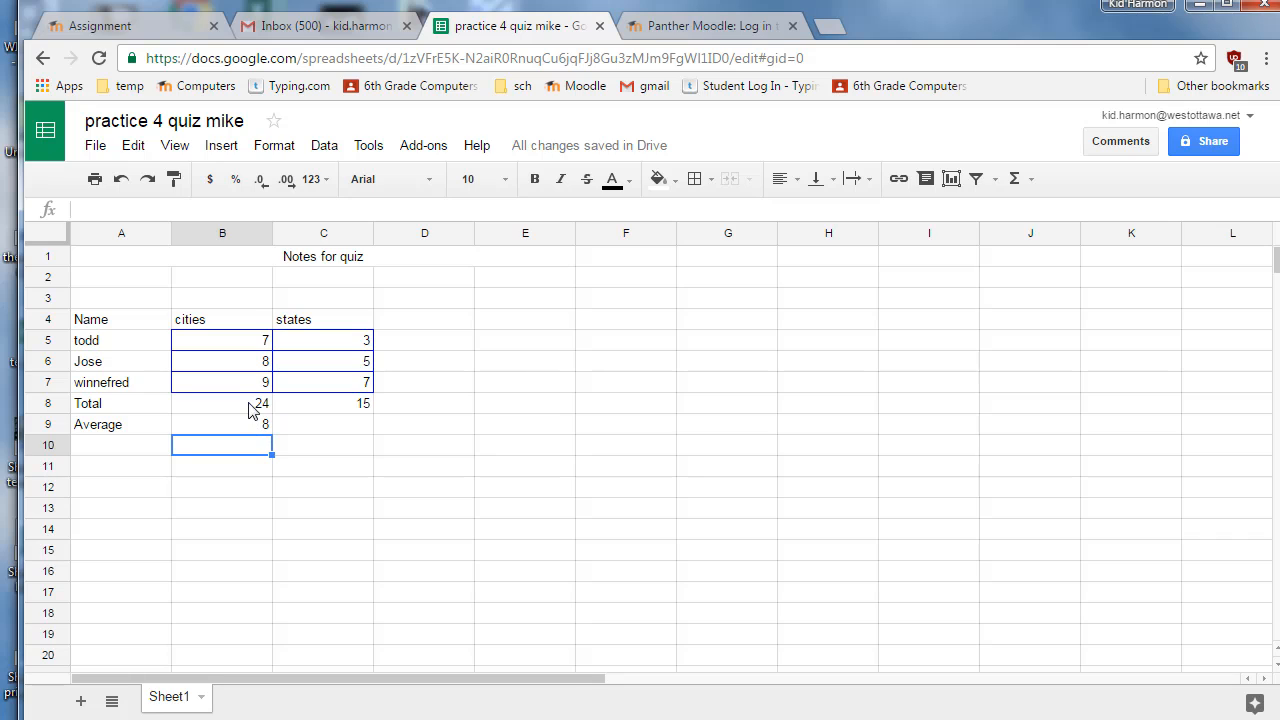
# - Fill the AVERAGE formula from B9 across into C9
pyautogui.click(362, 427)
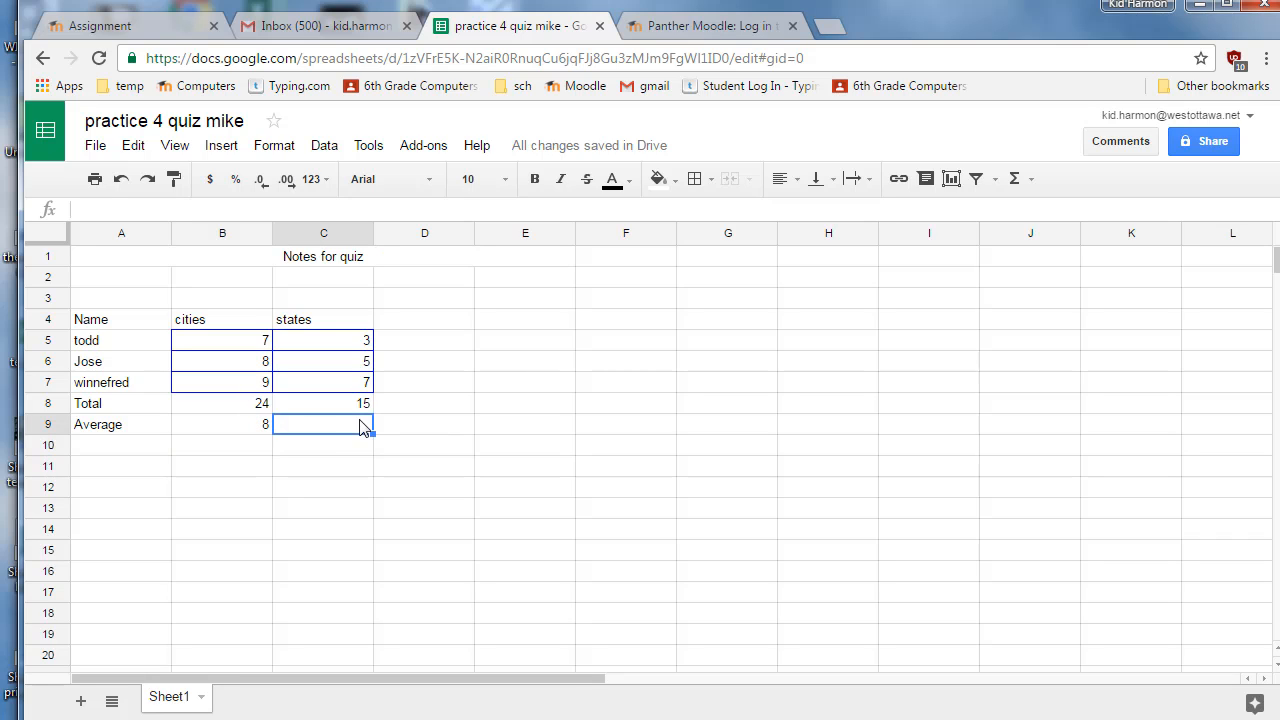
pyautogui.click(266, 427)
pyautogui.moveTo(327, 429); pyautogui.dragTo(328, 429)
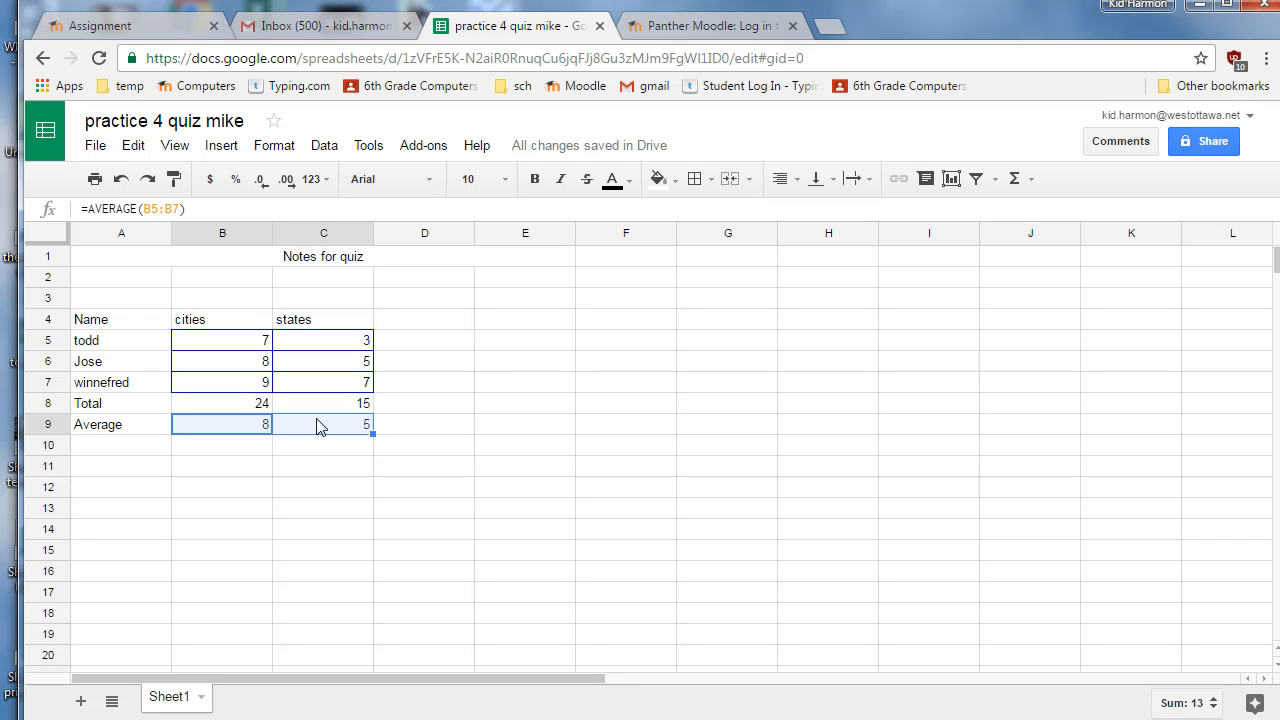
pyautogui.press('Down')
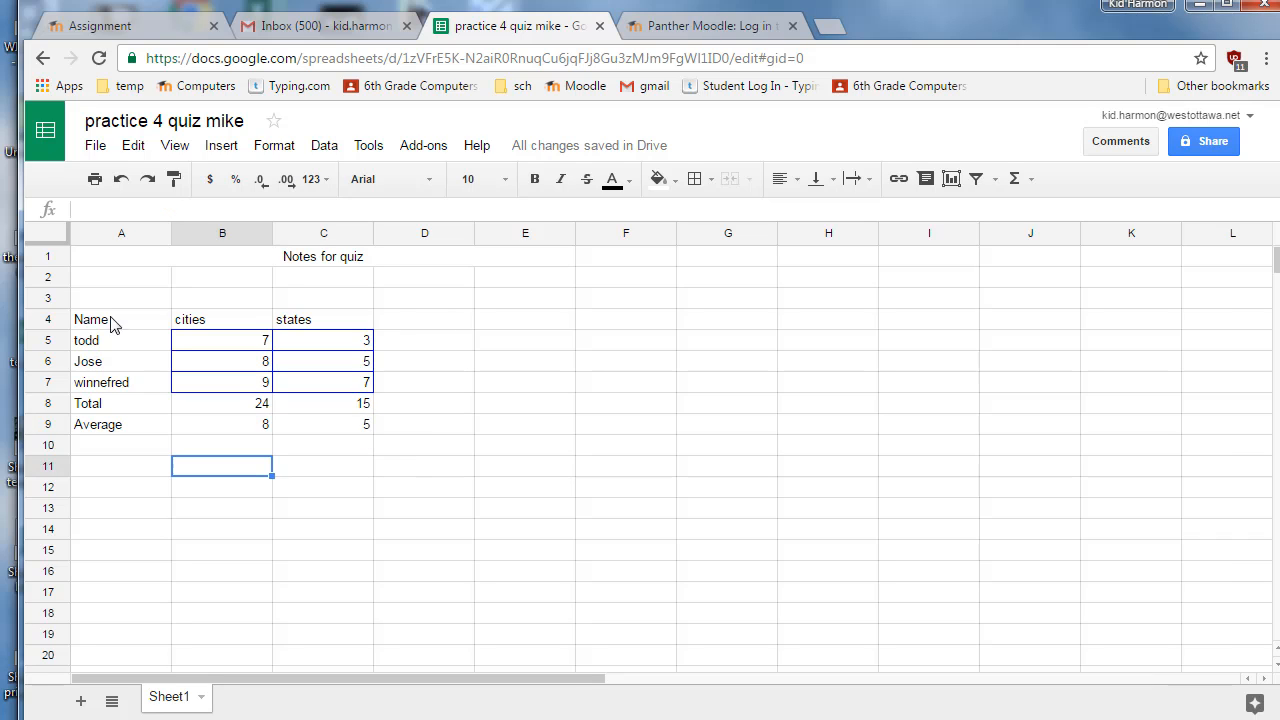
# - Center the Name heading in A4 and make it bold
pyautogui.click(133, 325)
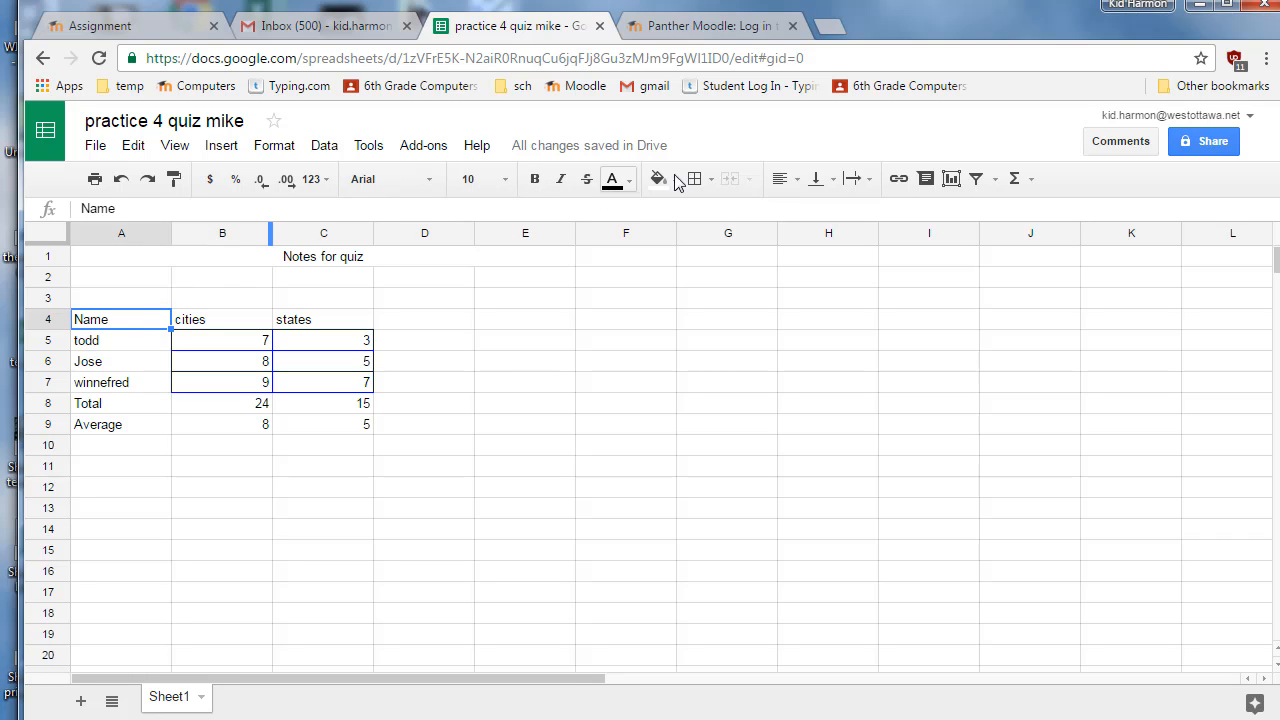
pyautogui.click(781, 179)
pyautogui.click(810, 213)
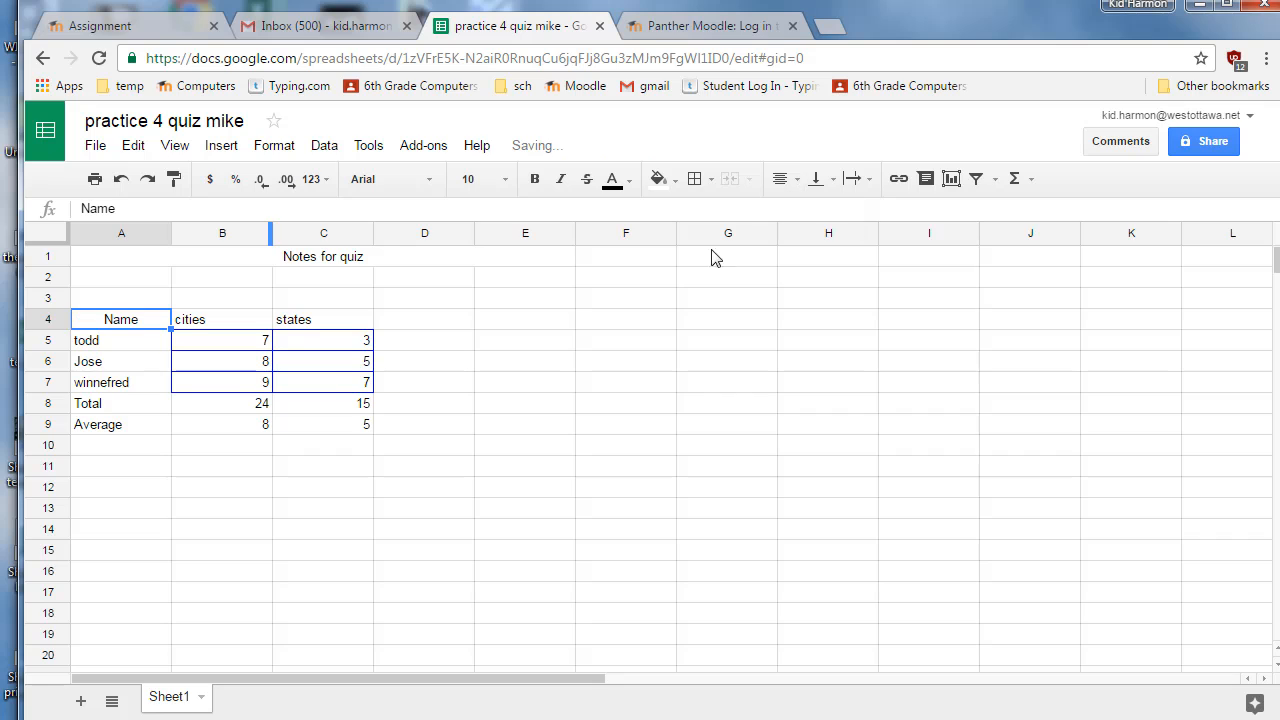
pyautogui.click(534, 180)
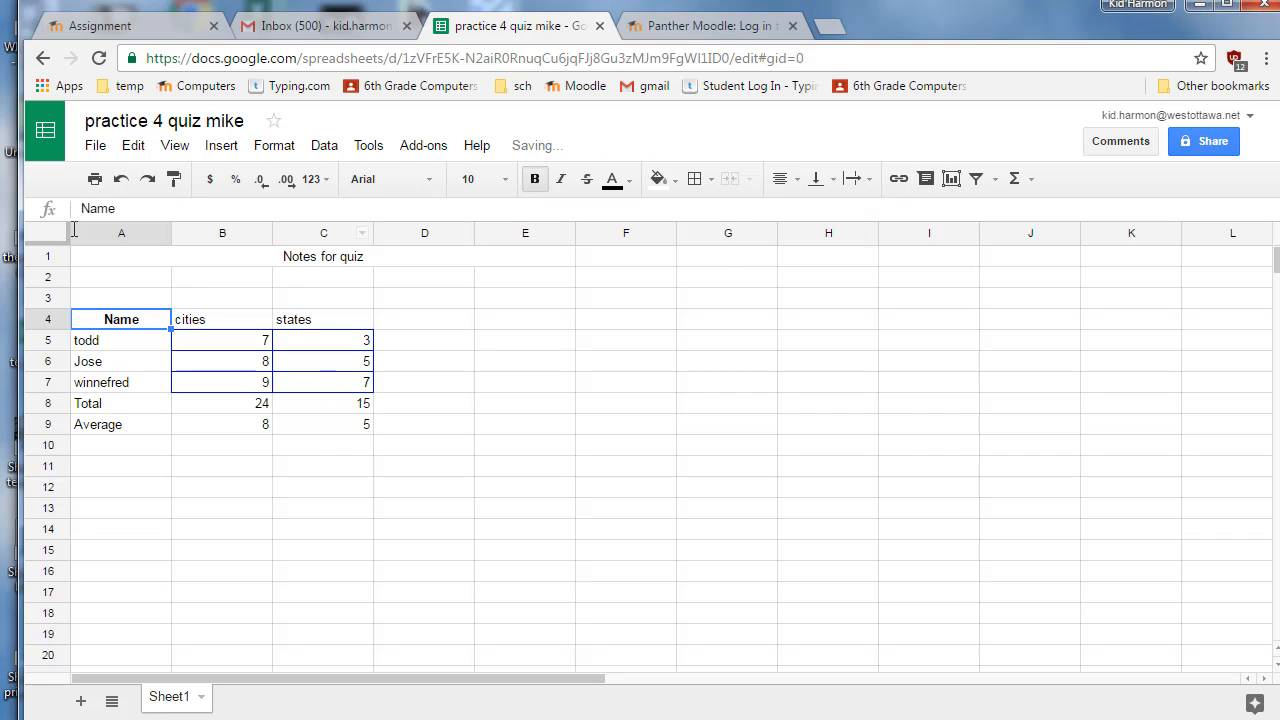
# - Copy the formatting of the Name heading onto the cities and states headings with Paint format
pyautogui.click(174, 180)
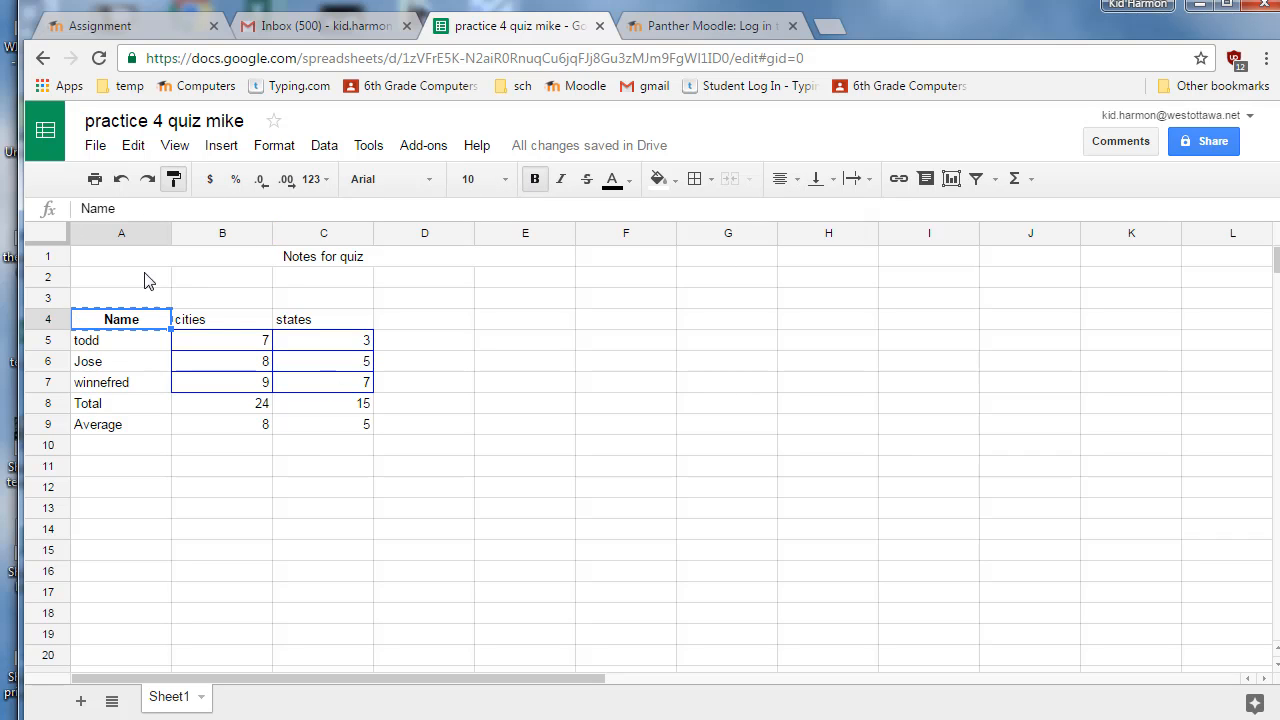
pyautogui.click(216, 320)
pyautogui.click(174, 182)
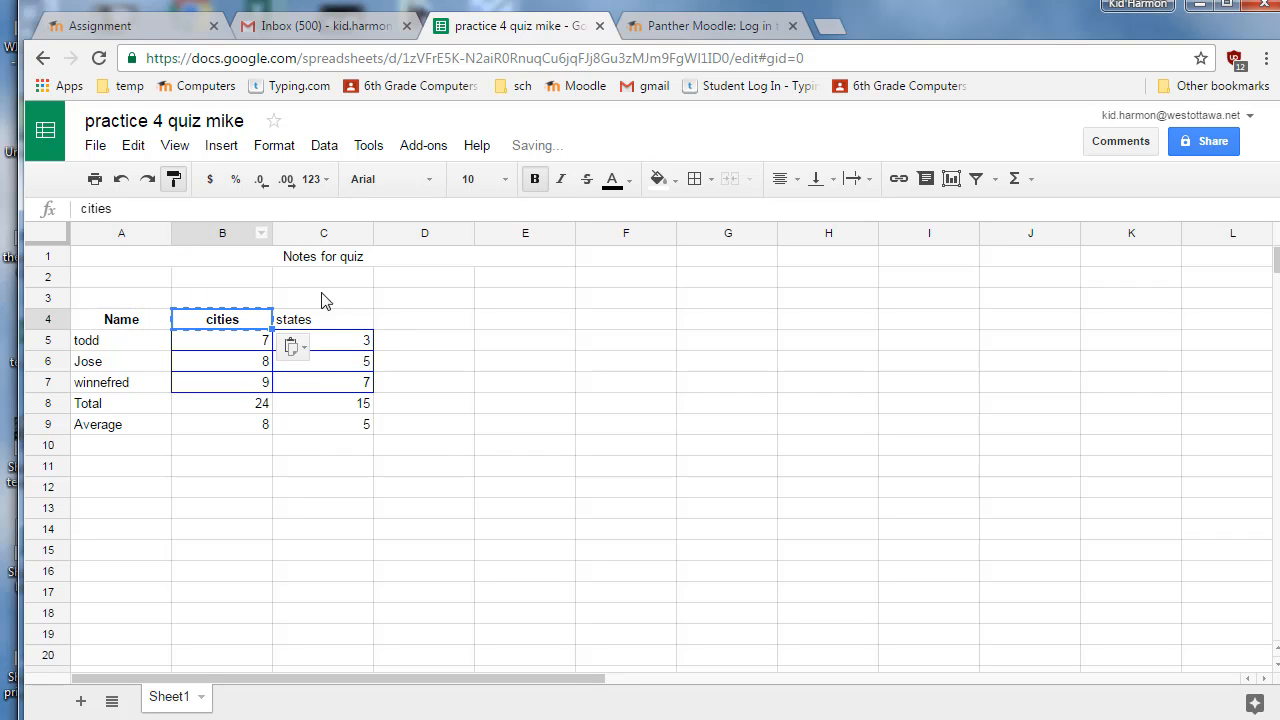
pyautogui.click(333, 319)
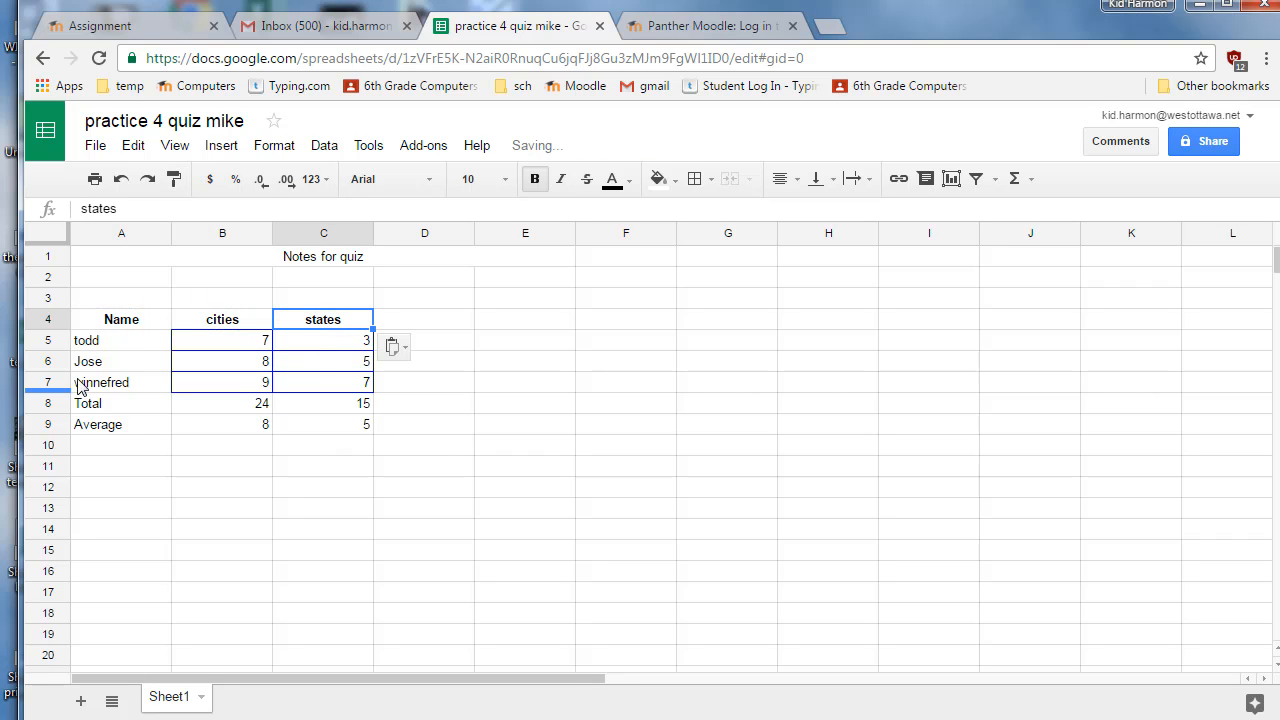
# - Insert the recommended clustered column chart of A4:C7 and place it beside the data, starting at column D
pyautogui.moveTo(94, 320); pyautogui.dragTo(366, 391)
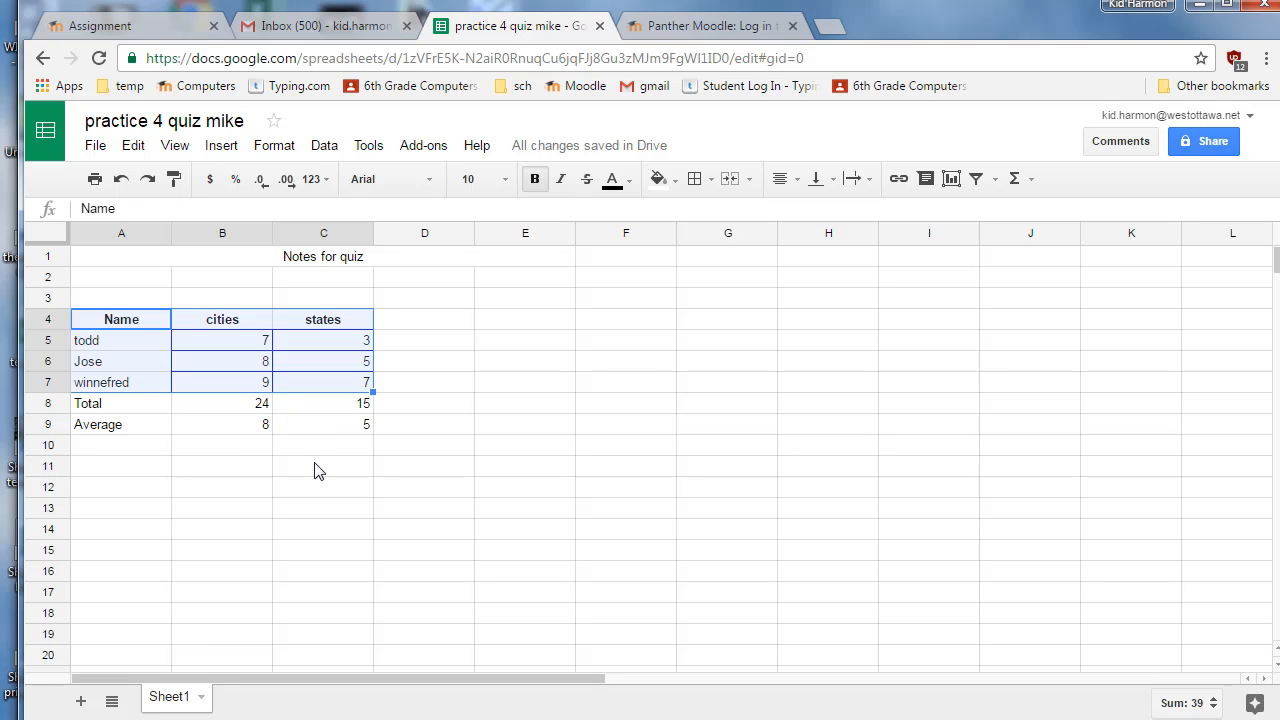
pyautogui.click(952, 178)
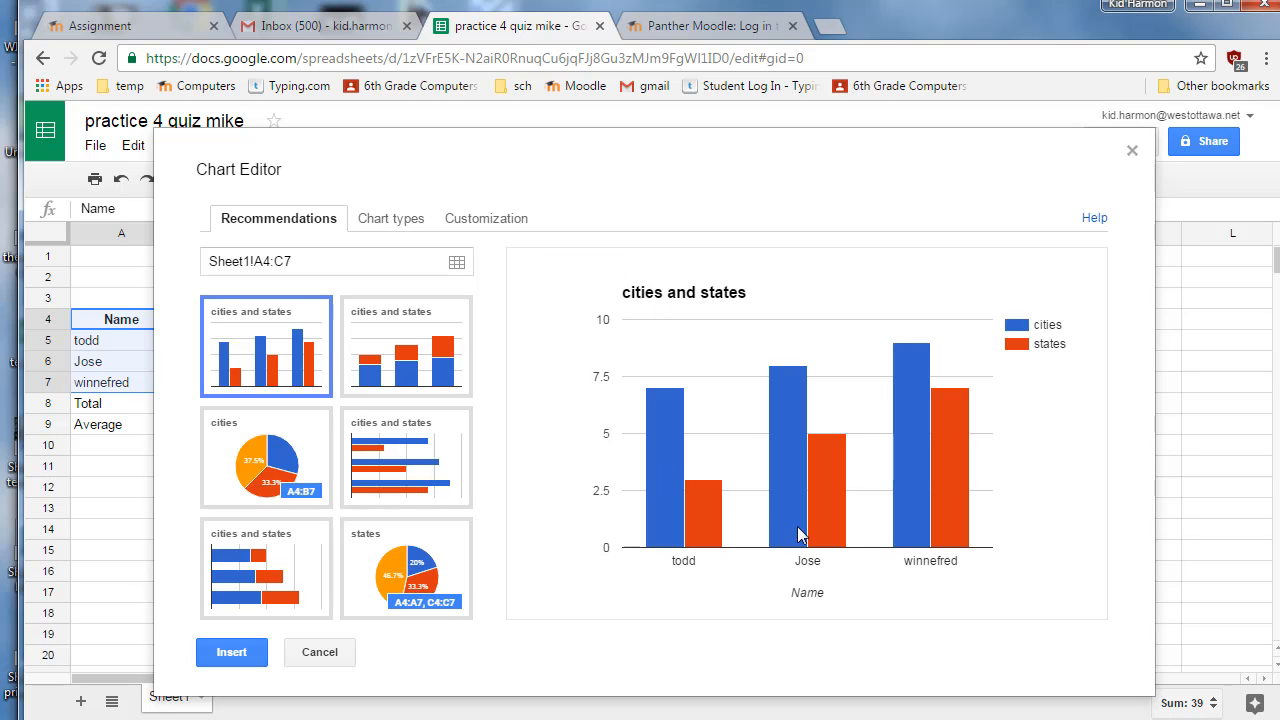
pyautogui.moveTo(1079, 164); pyautogui.dragTo(1066, 138)
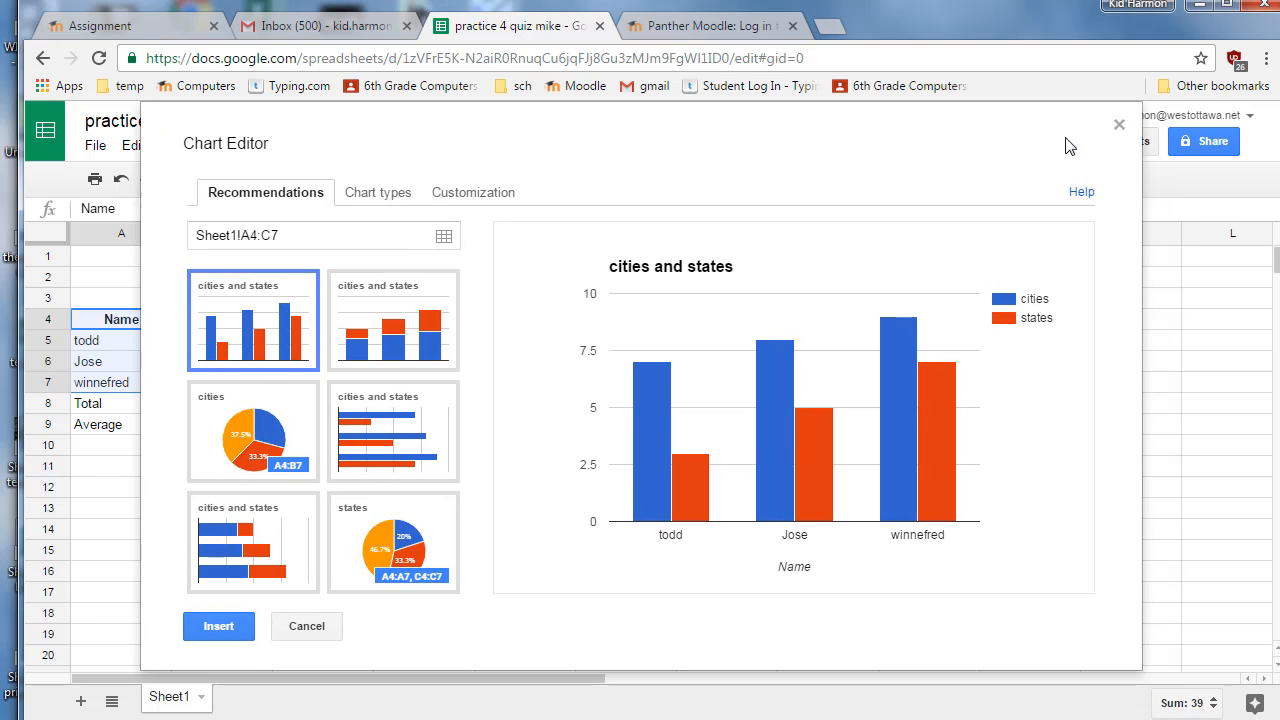
pyautogui.click(246, 646)
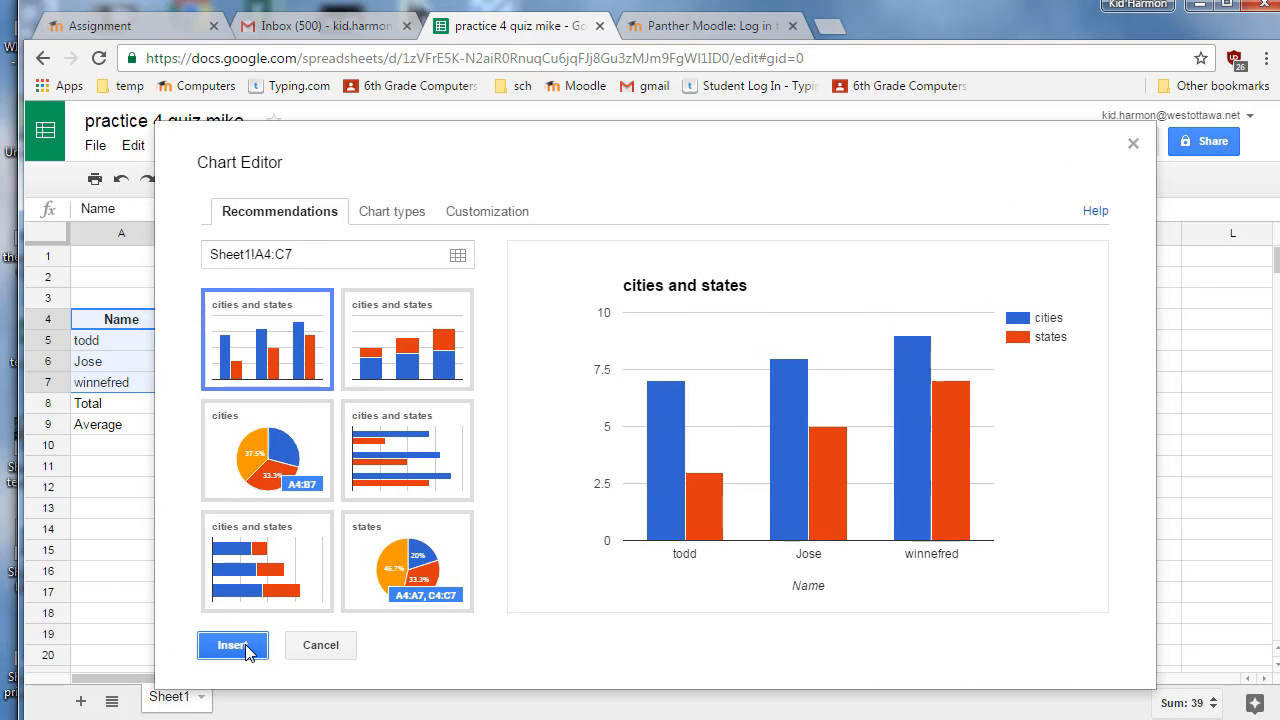
pyautogui.moveTo(409, 371); pyautogui.dragTo(729, 291)
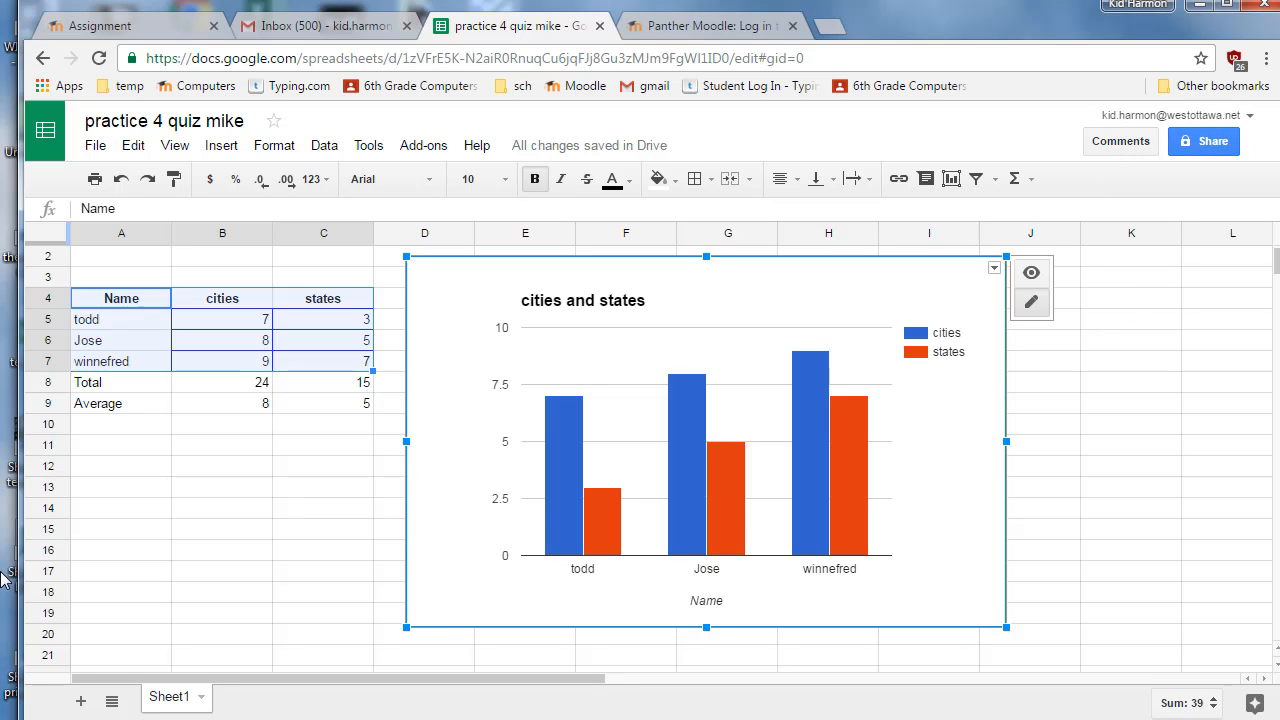
# - Merge the range A11:C12 into a single cell below the table
pyautogui.click(110, 467)
pyautogui.click(113, 449)
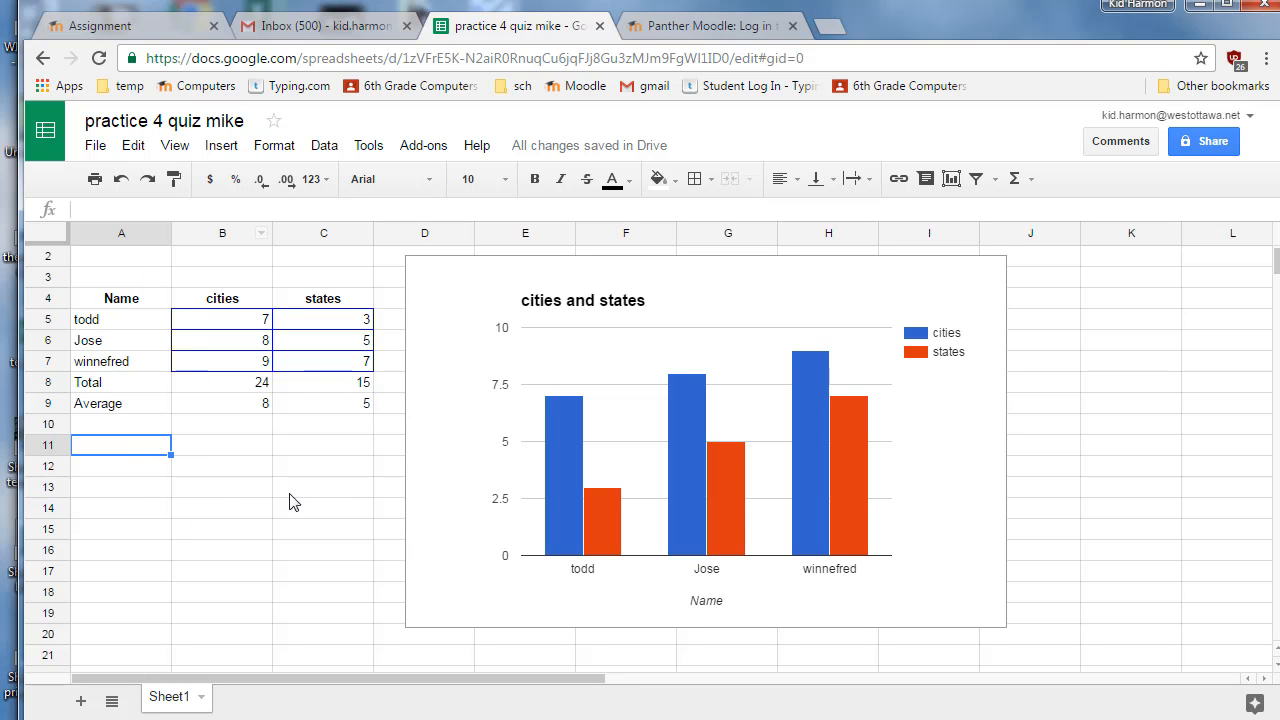
pyautogui.click(187, 481)
pyautogui.click(118, 431)
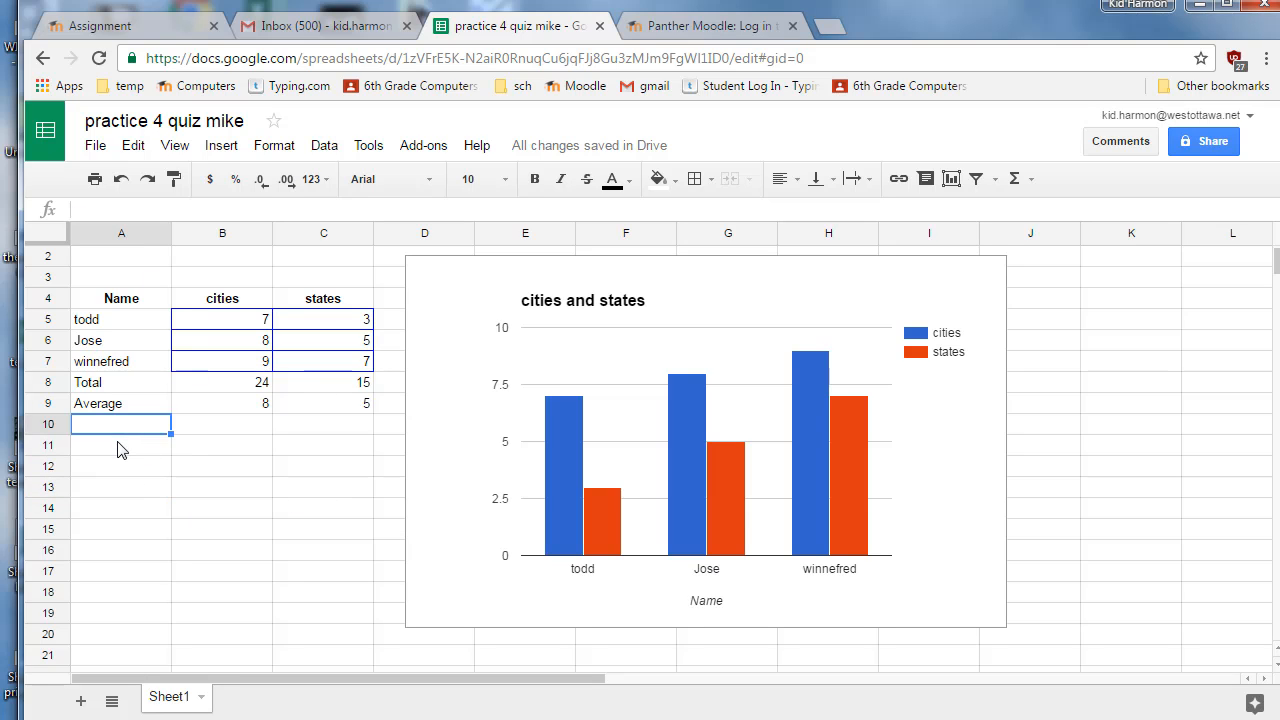
pyautogui.moveTo(118, 449); pyautogui.dragTo(324, 459)
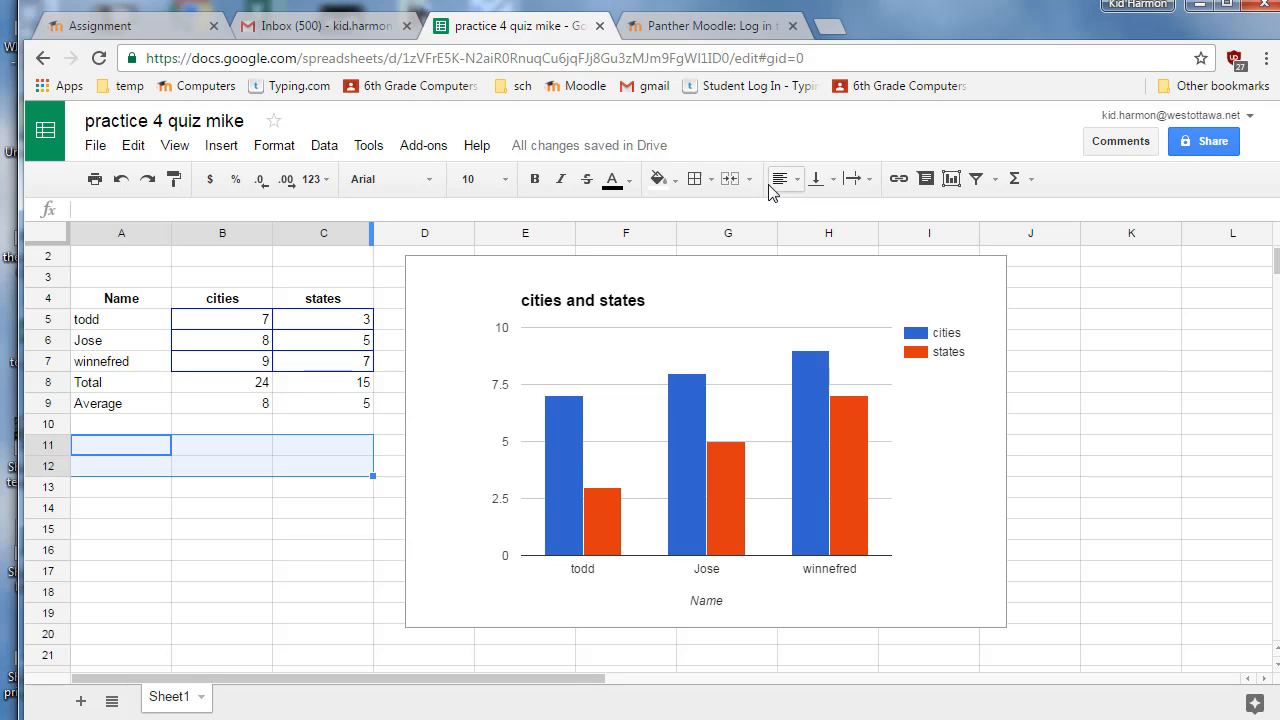
pyautogui.click(729, 180)
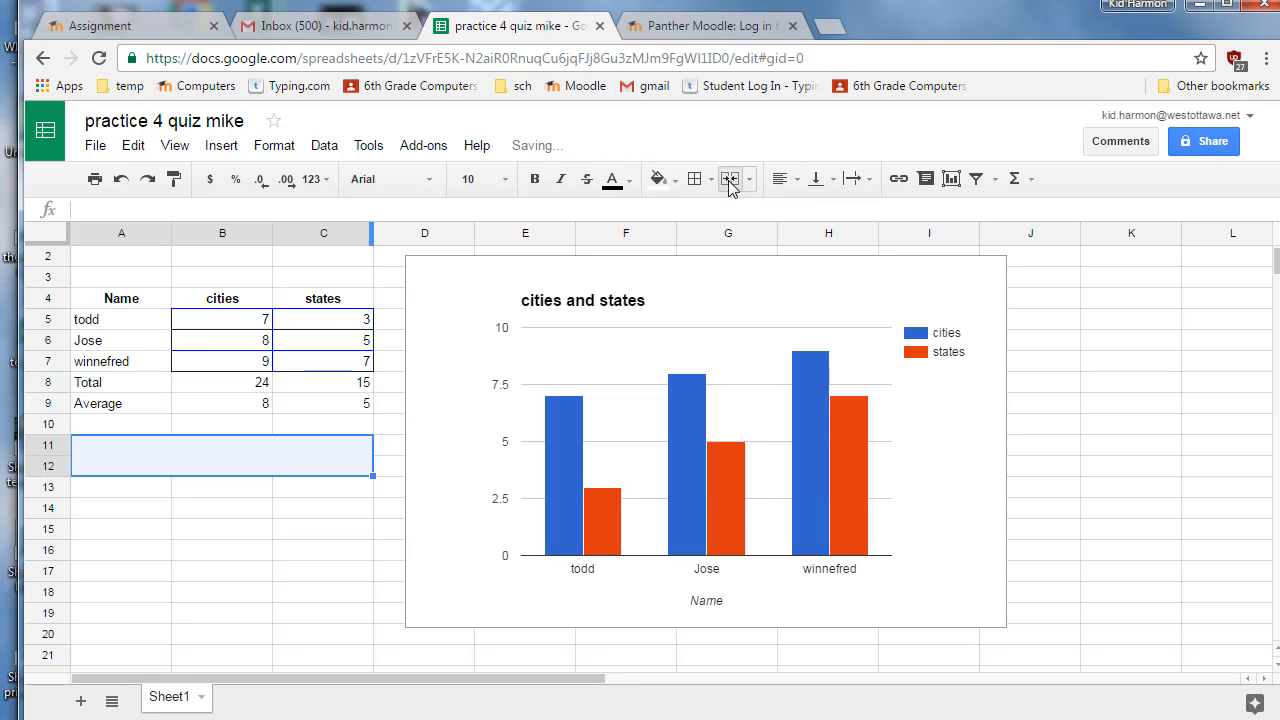
# - Enter the text "Hi how are you..." in the merged cell A11:C12
pyautogui.click(298, 460)
pyautogui.doubleClick(218, 444)
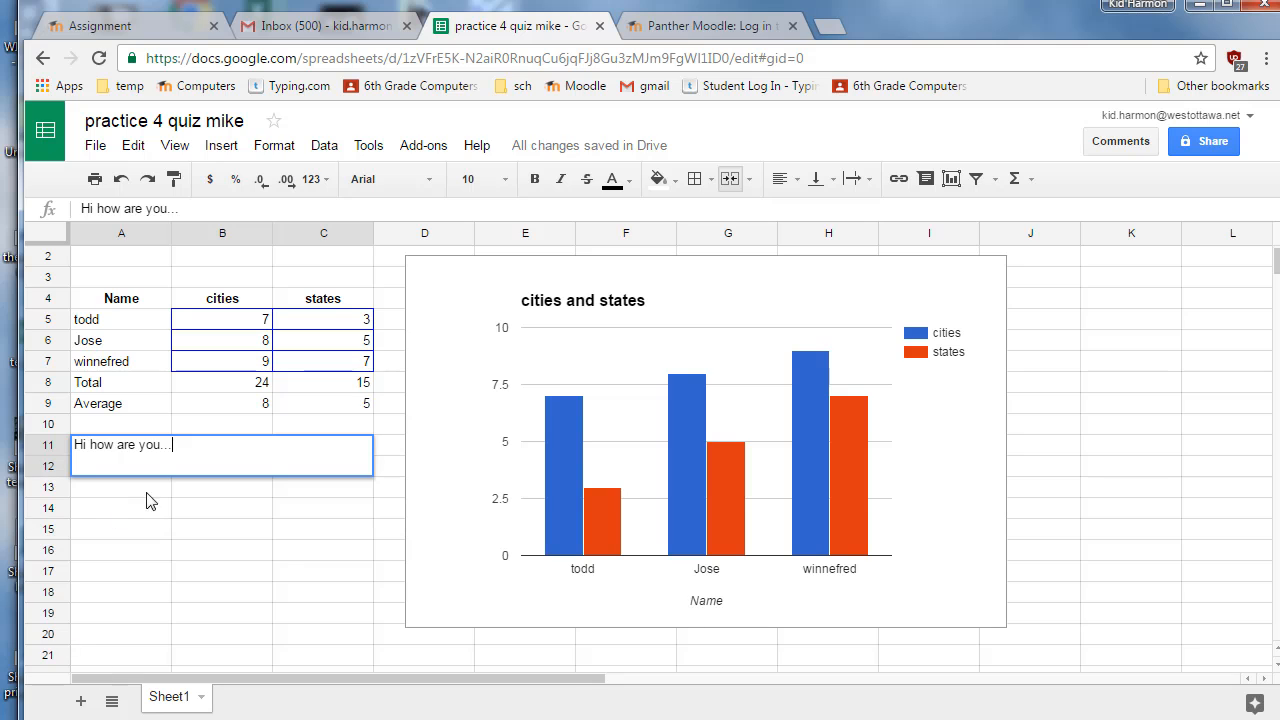
pyautogui.press('Return')
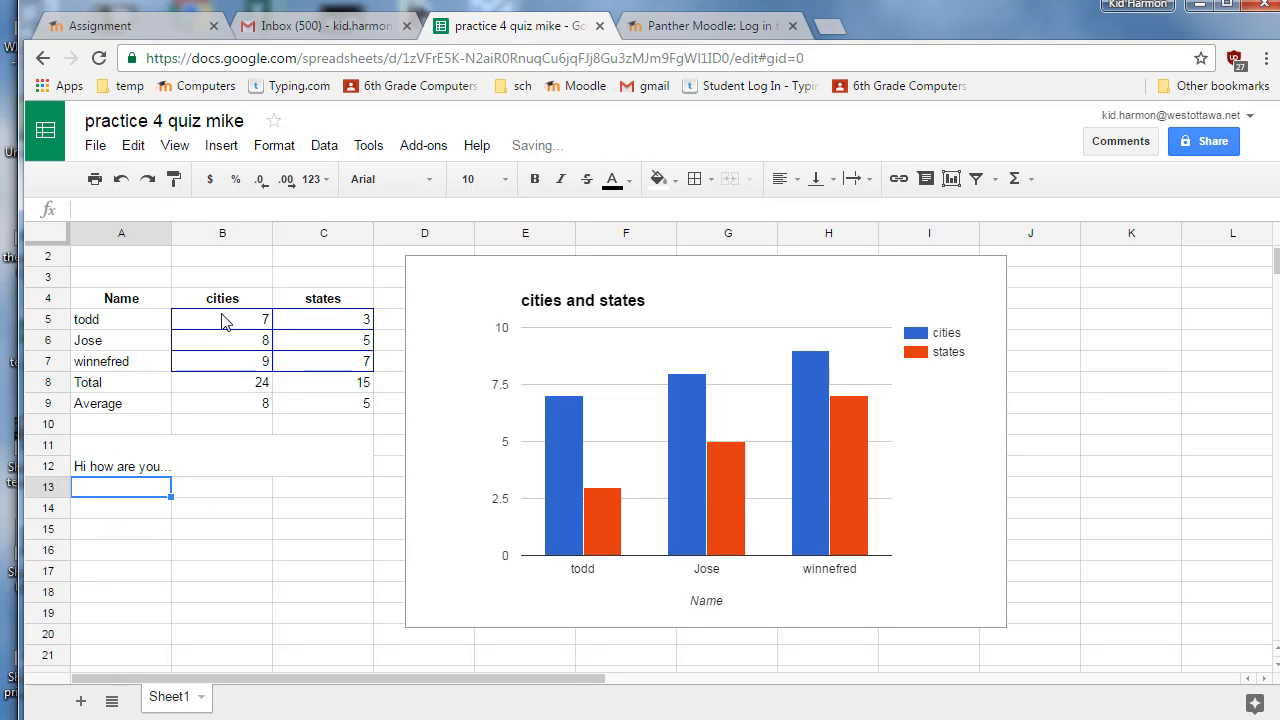
# - Start sharing the spreadsheet with others, replacing the invalid entry with the intended recipient from the suggested contacts
pyautogui.click(1205, 145)
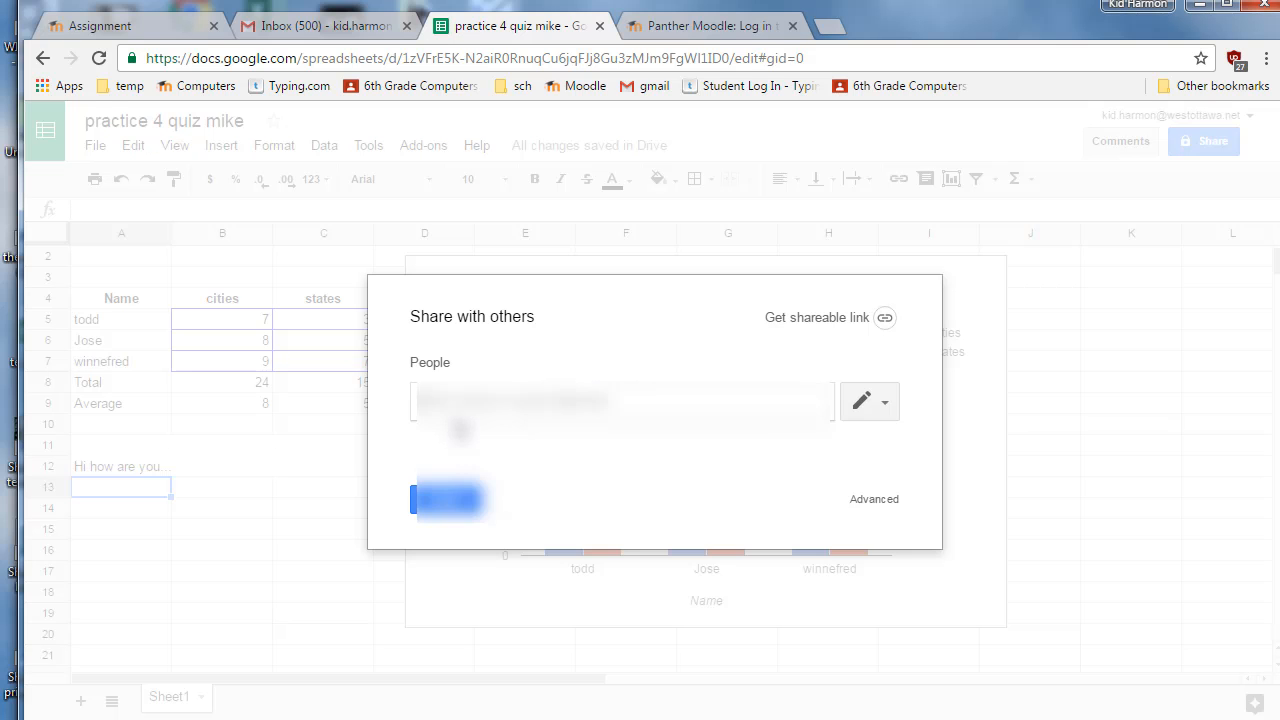
pyautogui.click(440, 579)
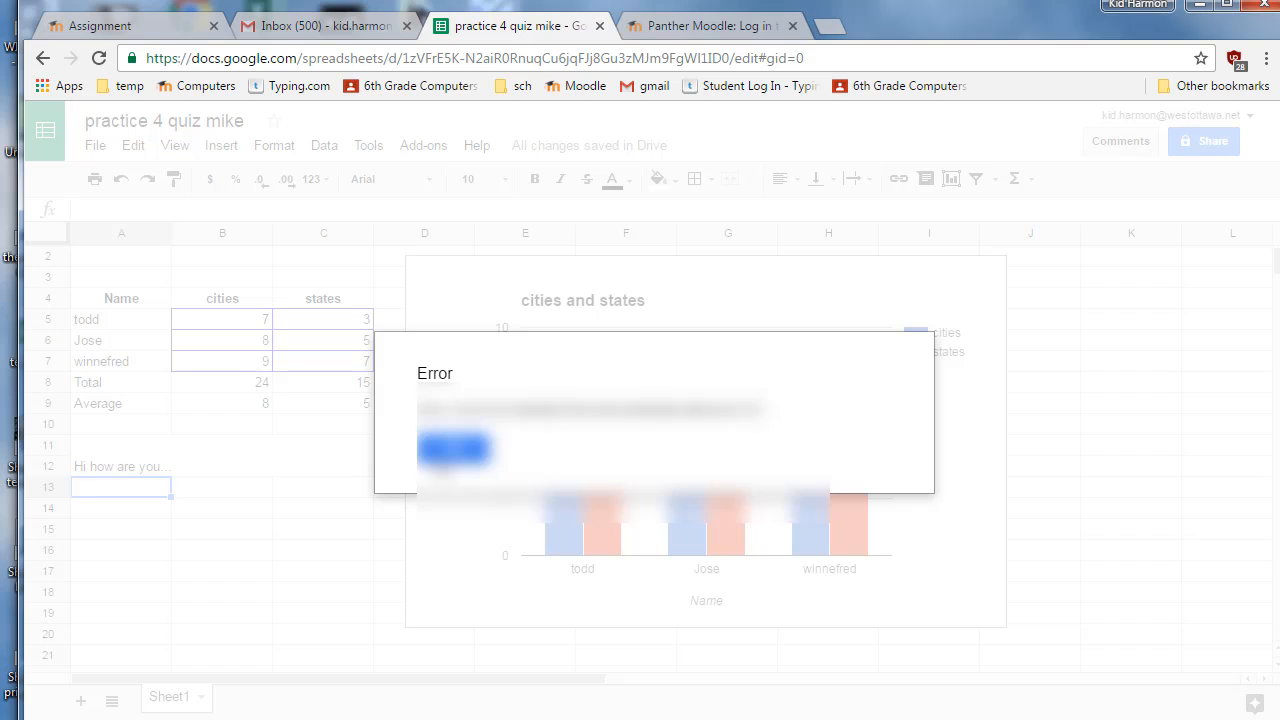
pyautogui.click(452, 450)
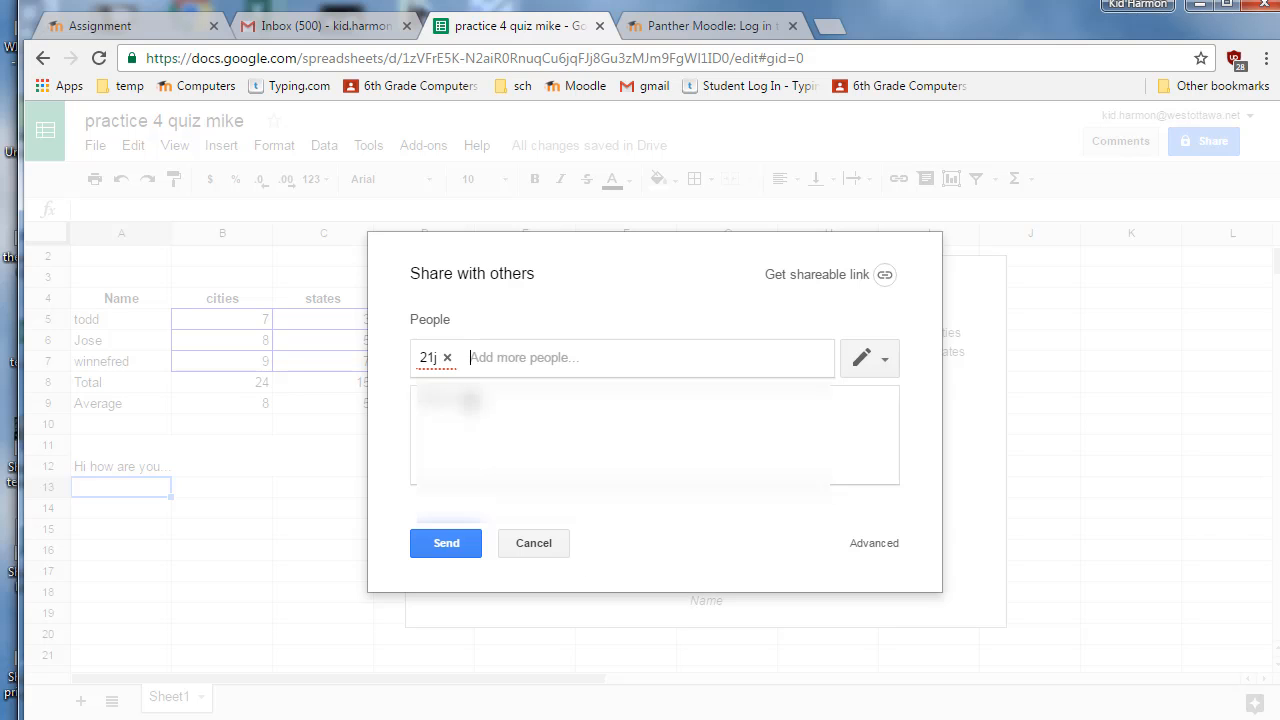
pyautogui.click(443, 362)
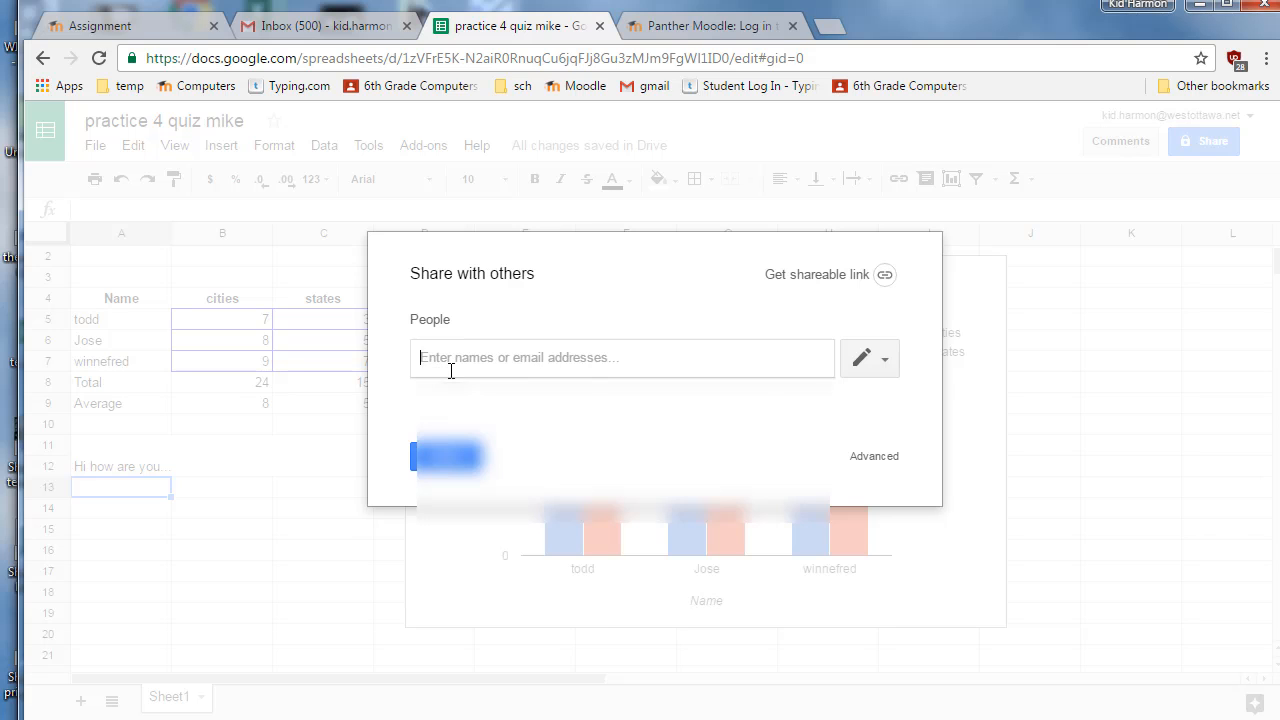
pyautogui.write('21j')
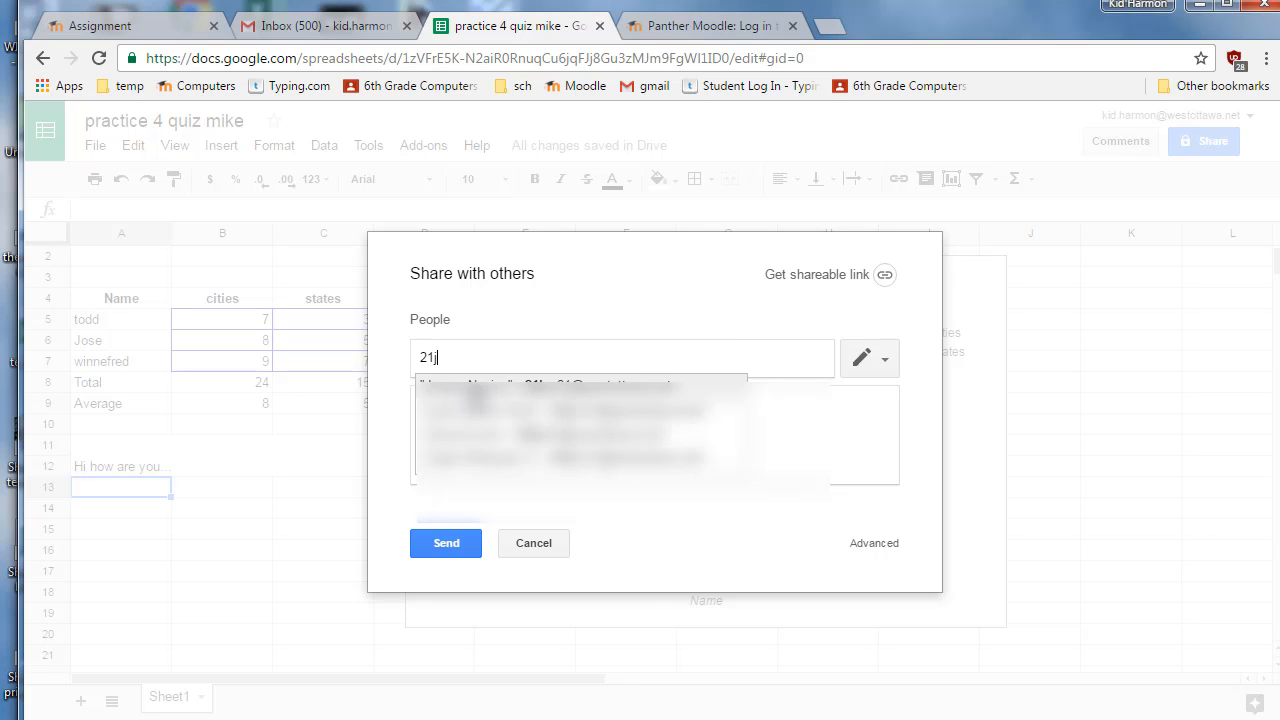
pyautogui.click(474, 386)
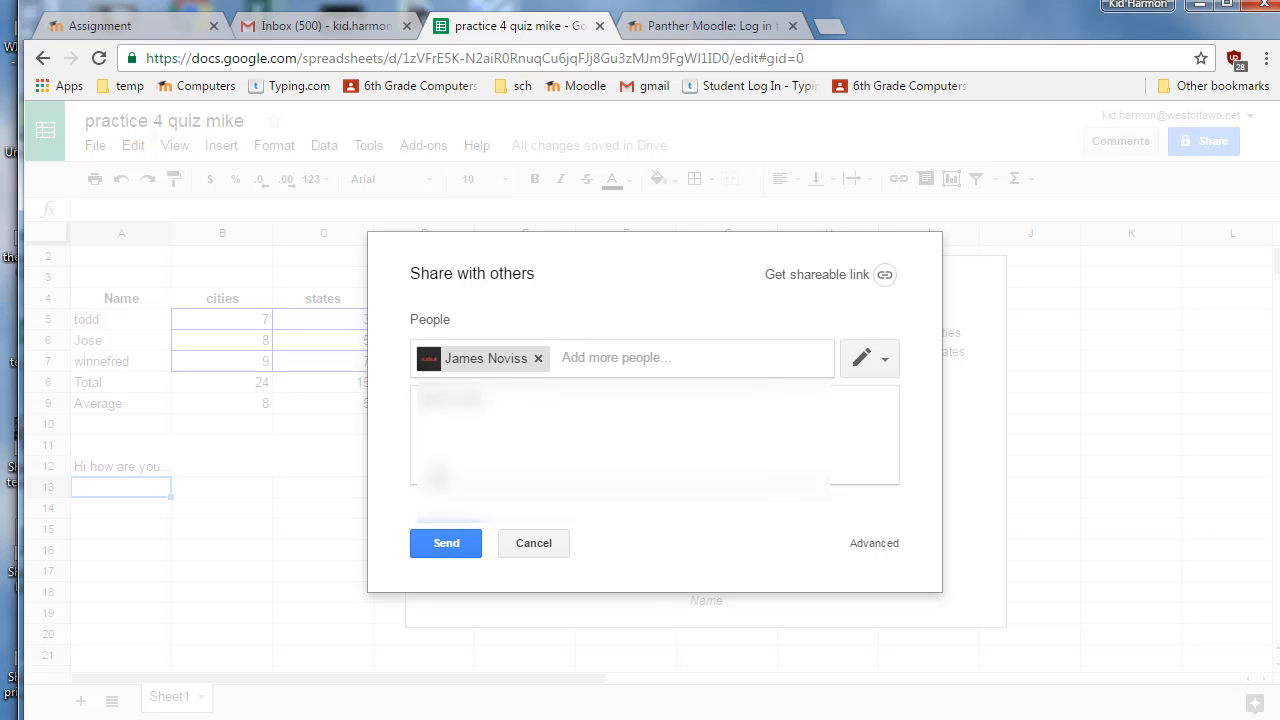
# - Add the note "check out my skillage" to the sharing invitation and send it
pyautogui.click(455, 457)
pyautogui.write('check')
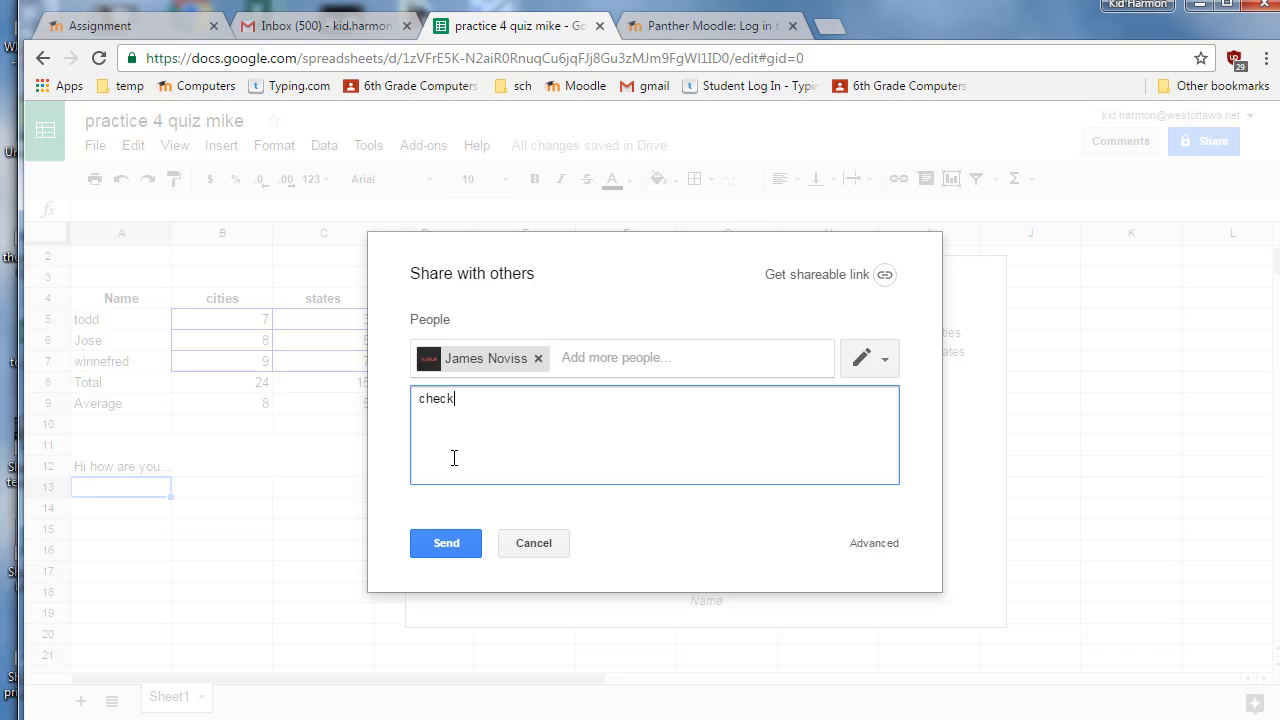
pyautogui.write(' out my skillage')
pyautogui.click(437, 547)
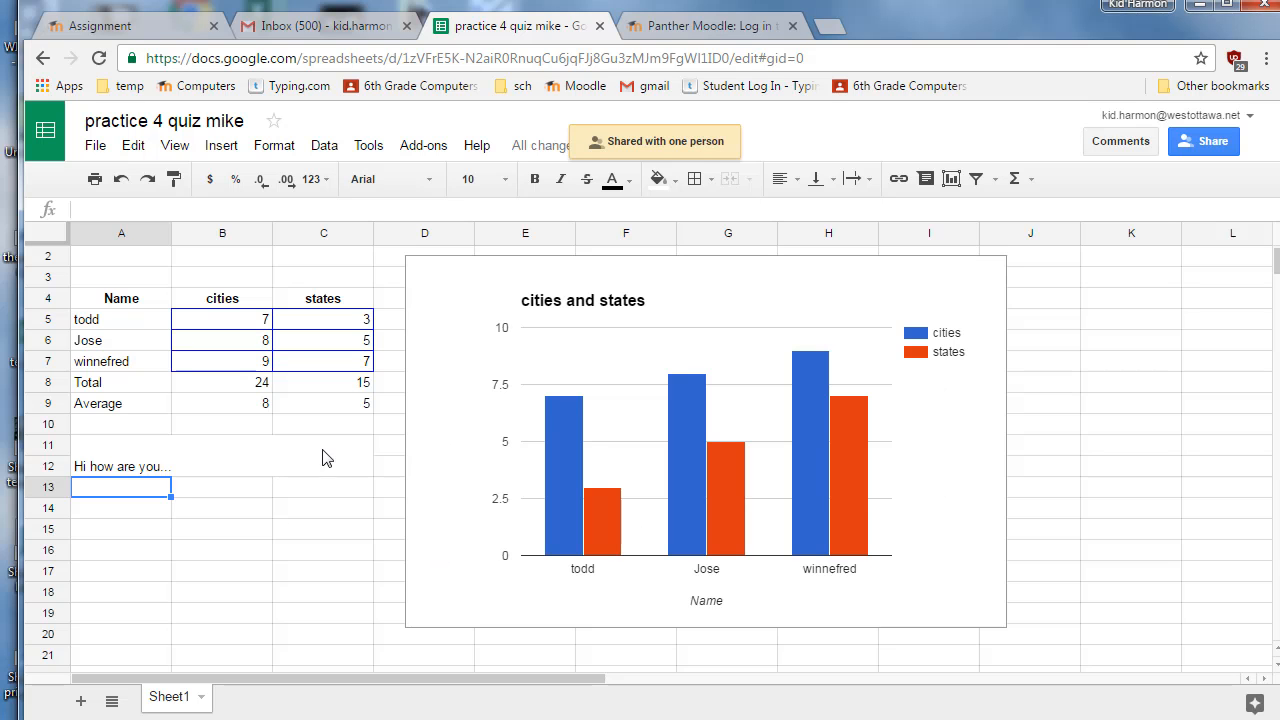